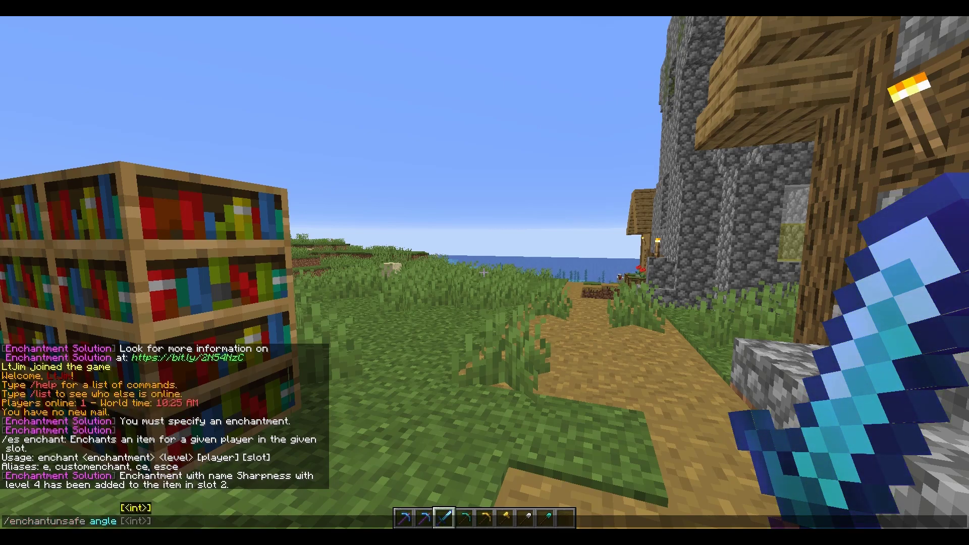
Step: Run the /enchant sharpness 4 command on the held diamond sword and check its tooltip
key(Return)
key(e)
key(e)
key(t)
Step: Add an over-the-limit Angler X to the sword with /enchantunsafe angler 10, then verify it
key(Up)
text(0)
key(Return)
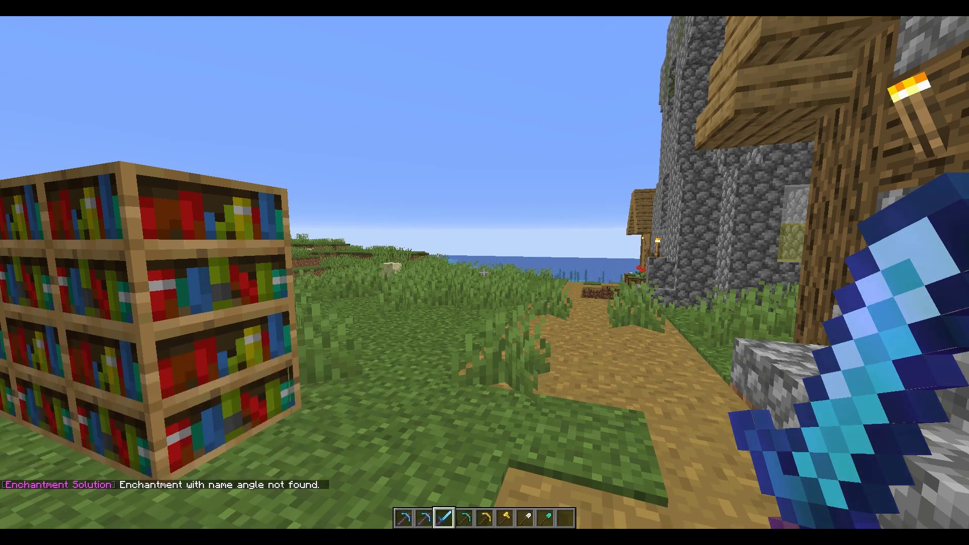
key(e)
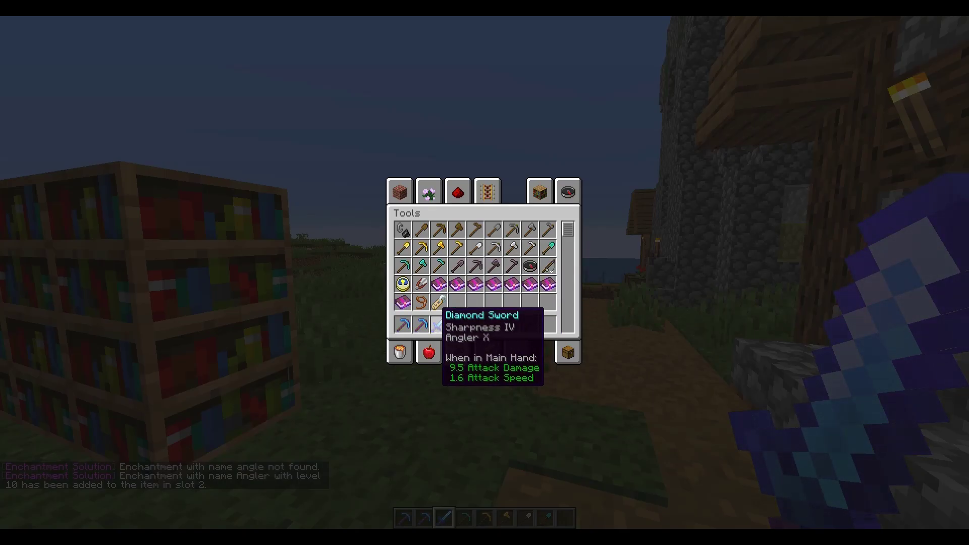
key(e)
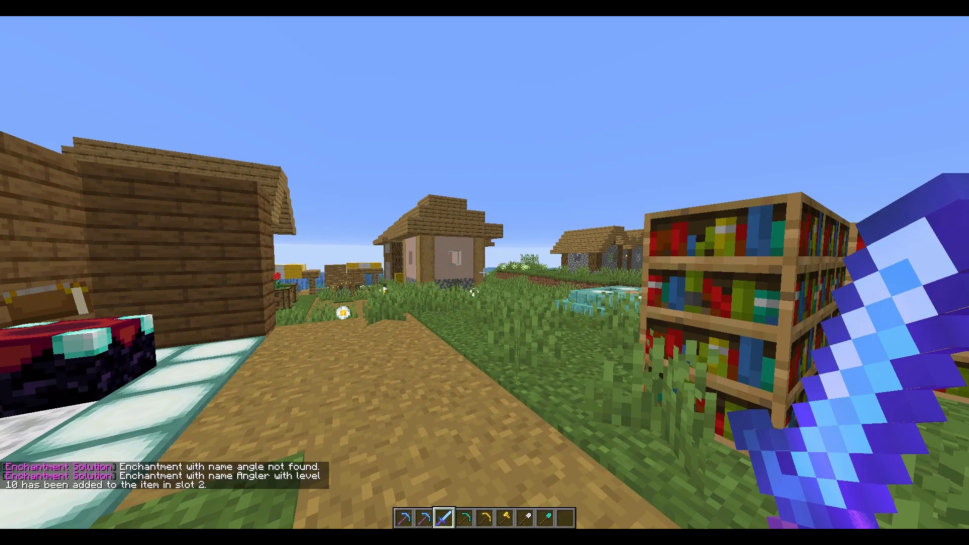
key(w)
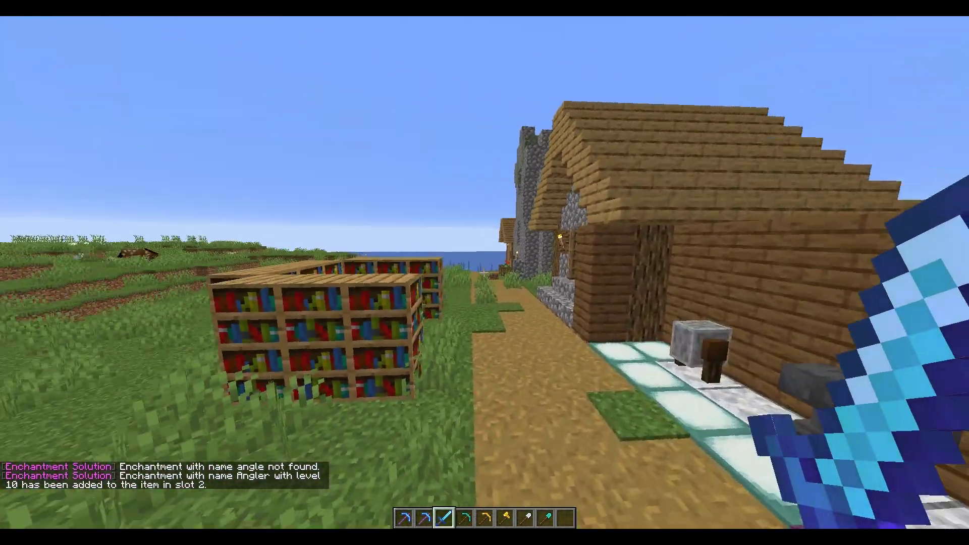
key(slash)
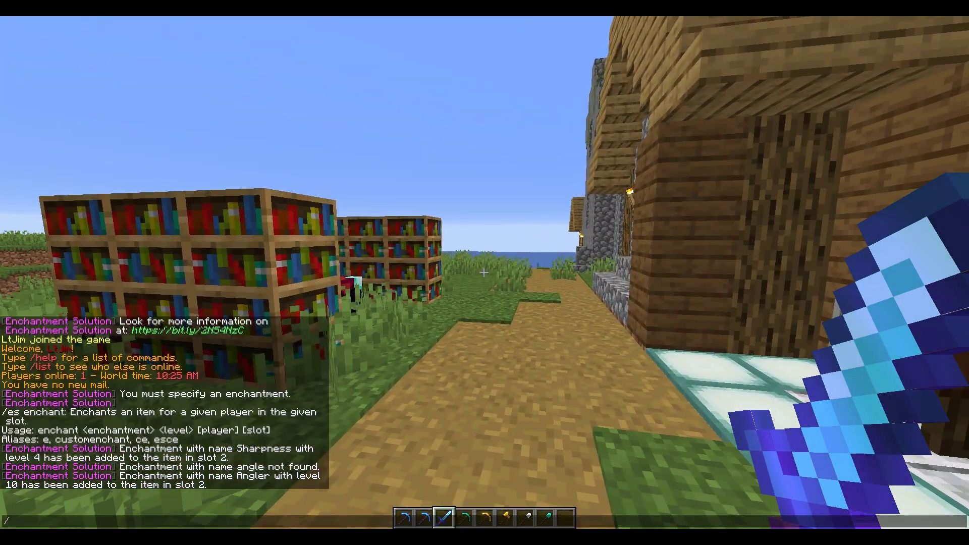
Step: Remove Angler from the sword with /removeenchant angler and inspect it in the inventory
text(removeenc)
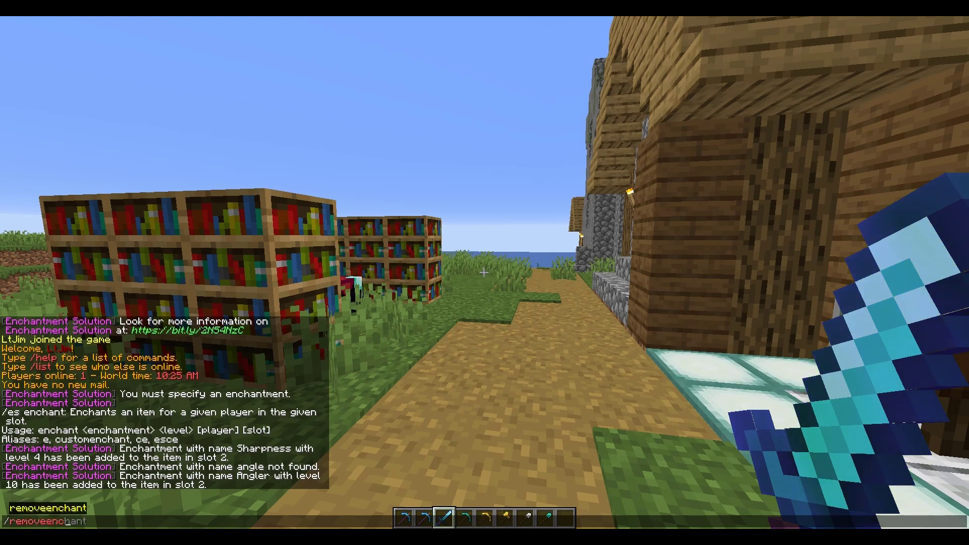
text(hant ang)
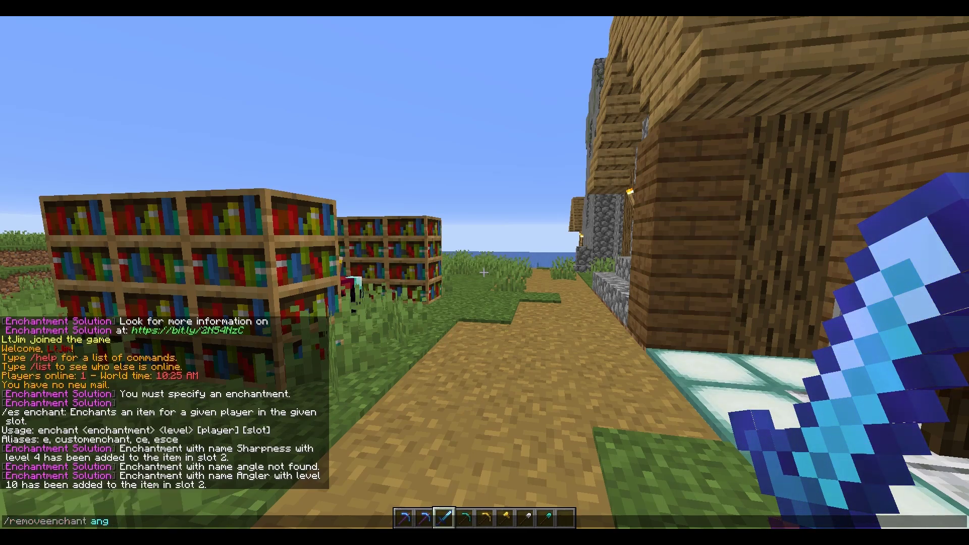
text(ler)
key(Return)
key(e)
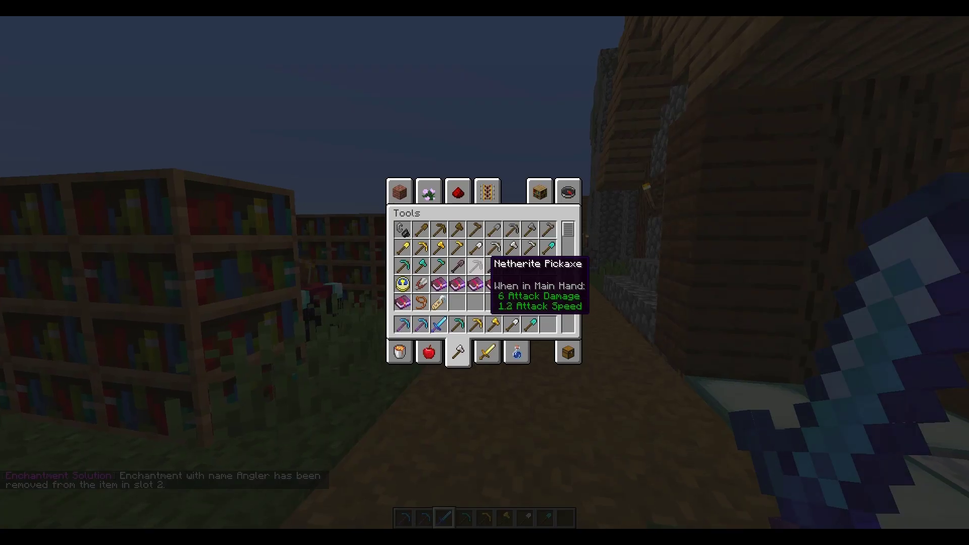
key(e)
Step: Remove Sharpness with /removeenchant sharpness and confirm the sword is unenchanted
key(t)
key(BackSpace)
key(BackSpace)
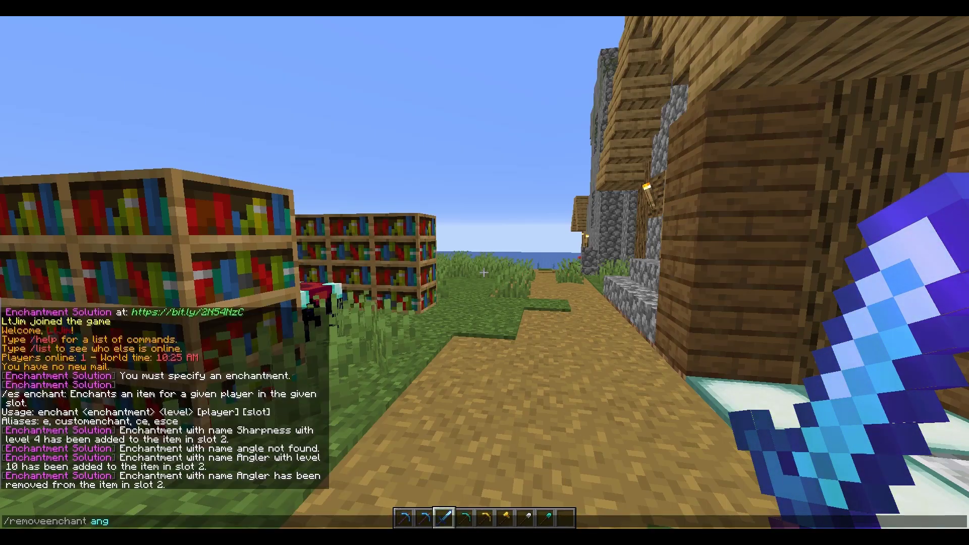
text(sharpness)
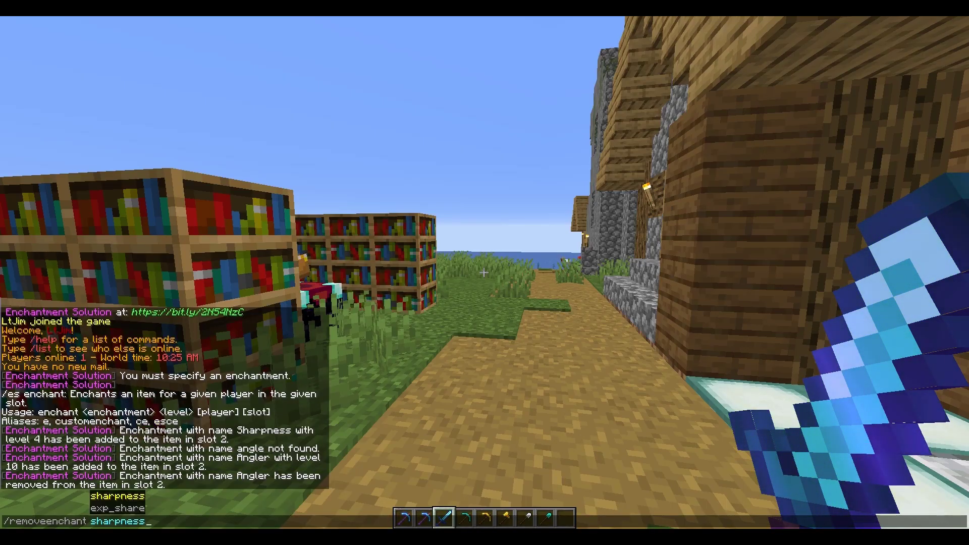
key(Return)
key(e)
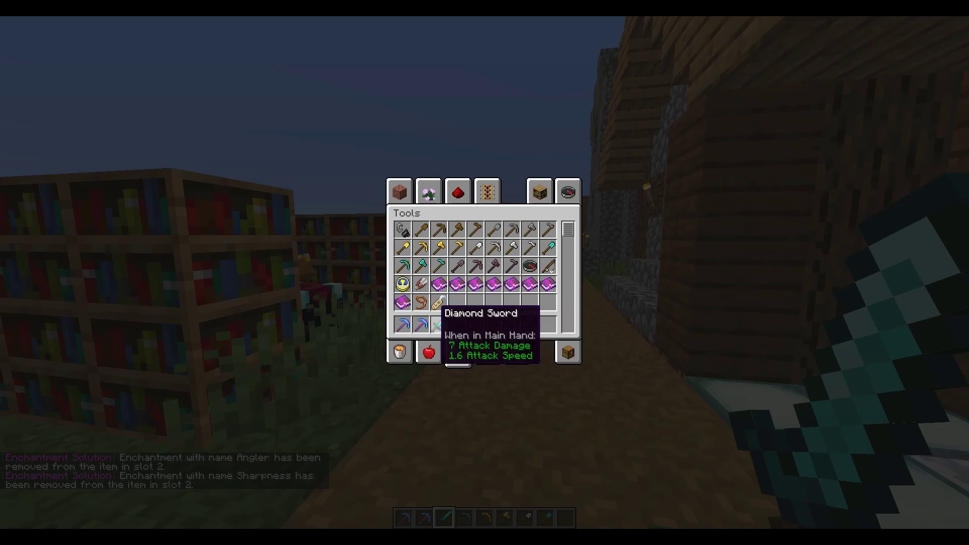
key(e)
key(slash)
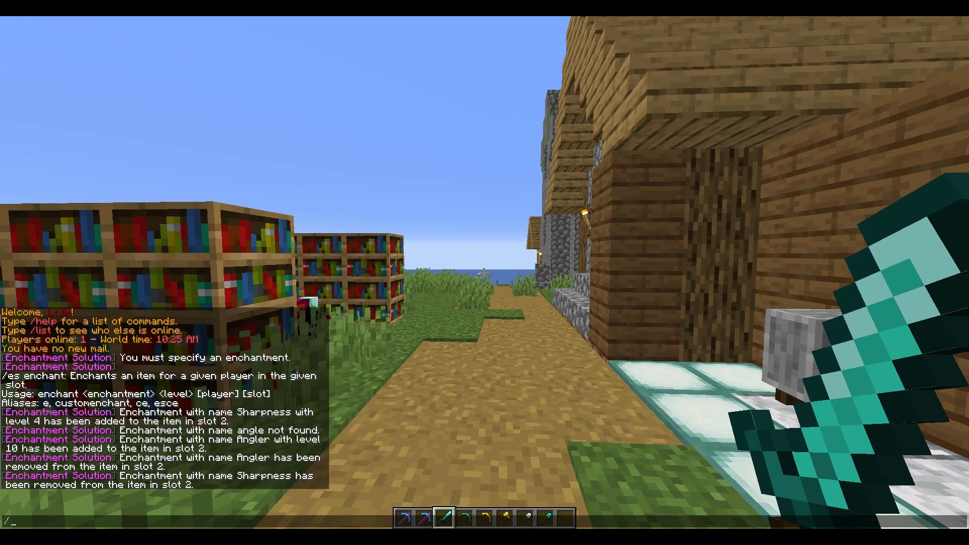
Step: Run /enchantinfo and read the enchantment list through Enchantments Page 10
text(enchant)
key(Tab)
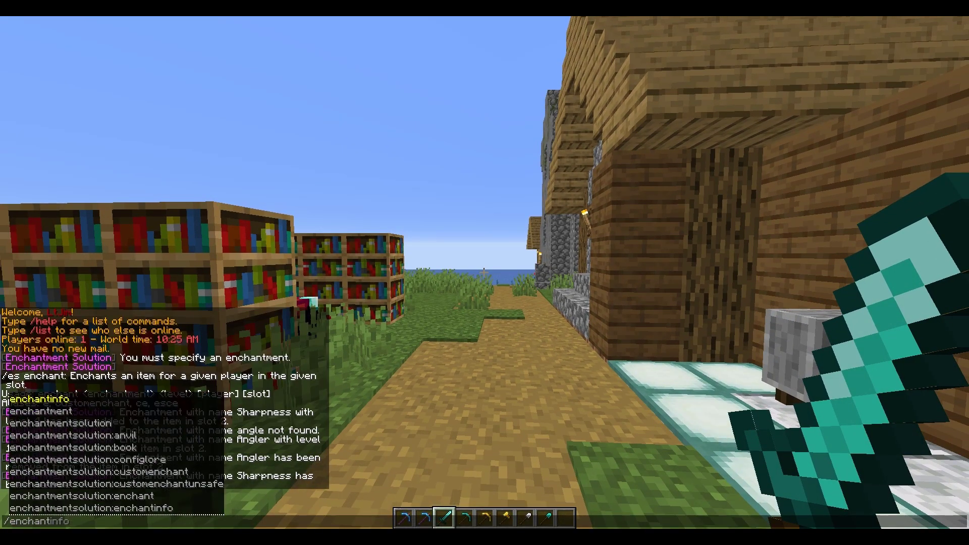
key(Return)
key(t)
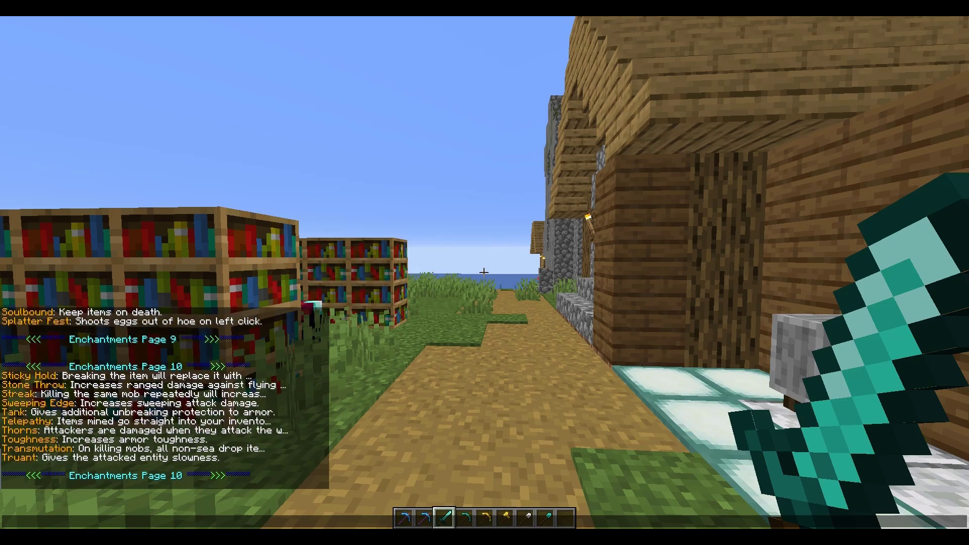
key(Escape)
key(w)
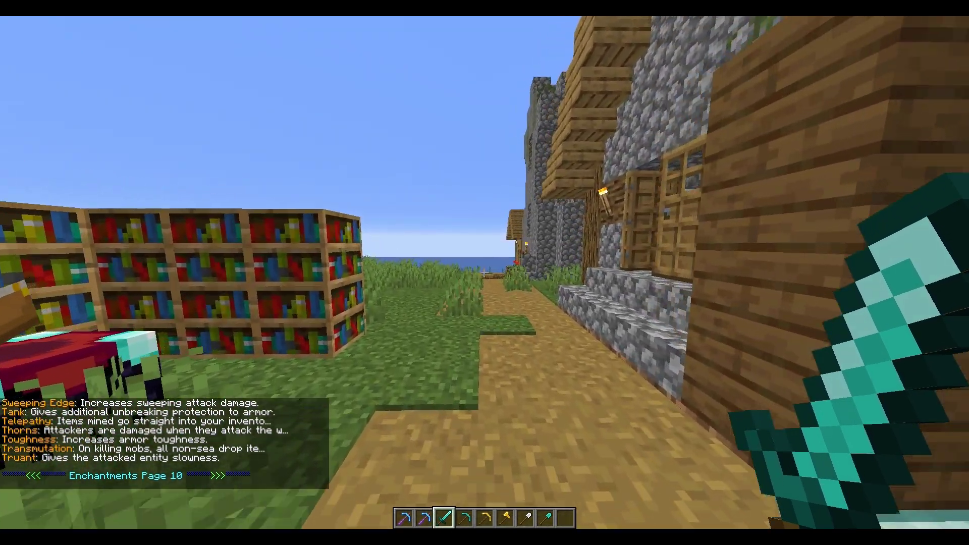
key(slash)
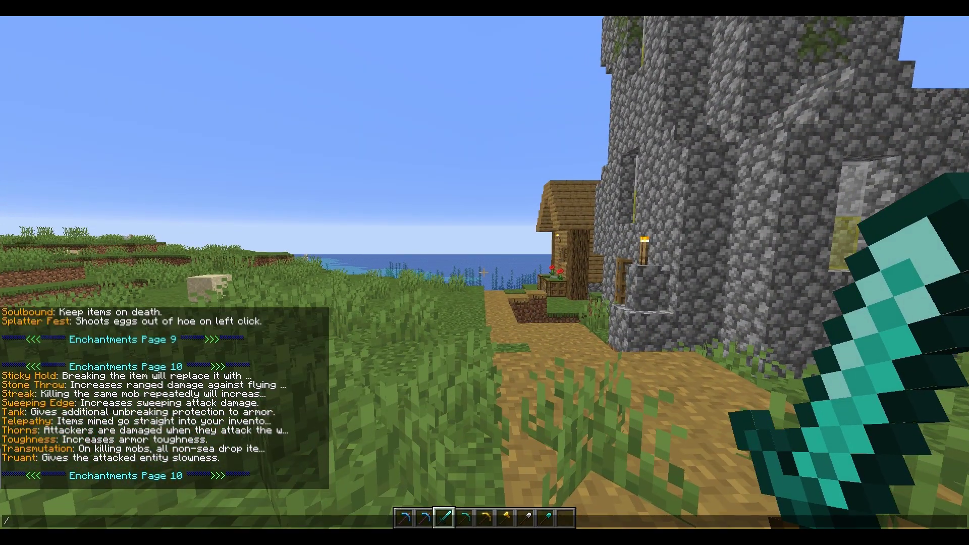
Step: Get a Curse of Contagion book via /esbook with contagion_curse 2, capped at level 1
text(esbook)
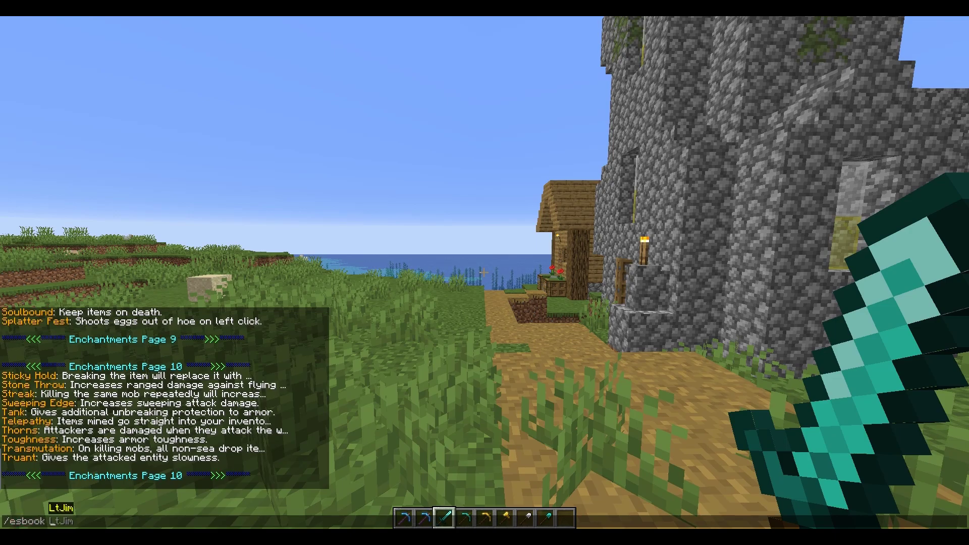
key(Tab)
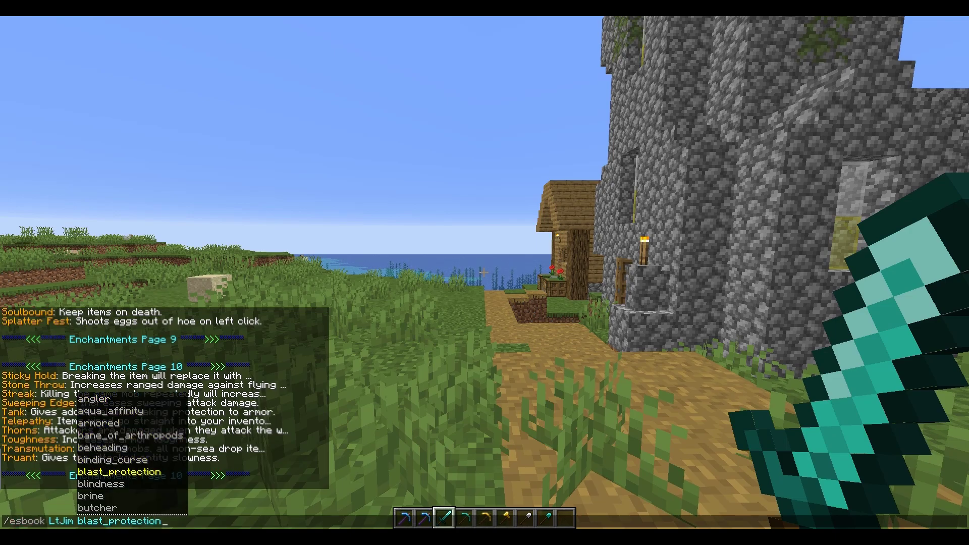
key(Tab)
key(Tab)
key(Escape)
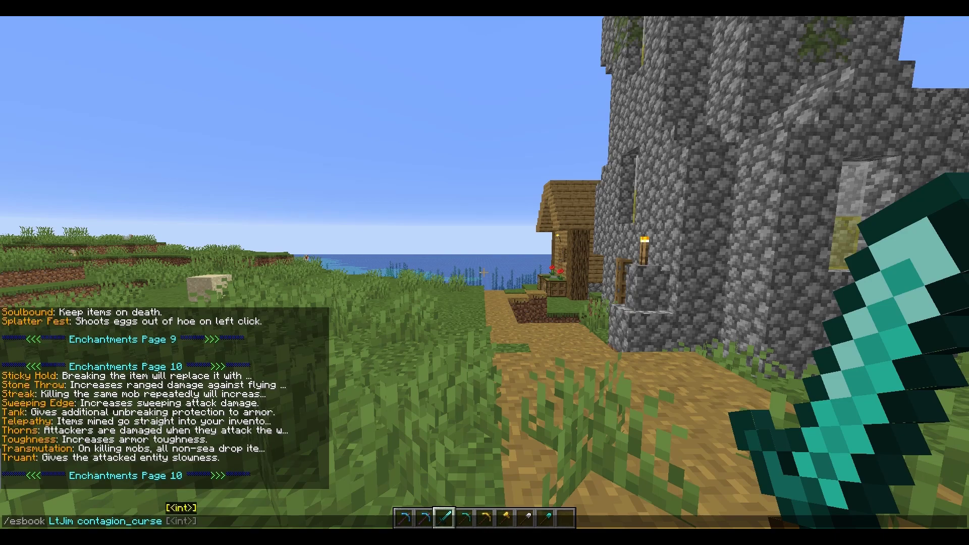
text(2)
key(Return)
key(e)
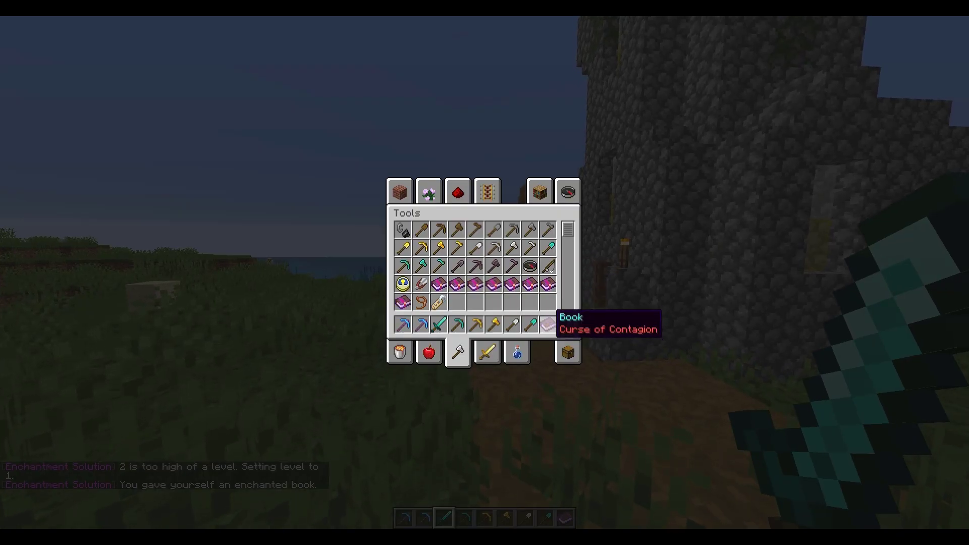
click(549, 324)
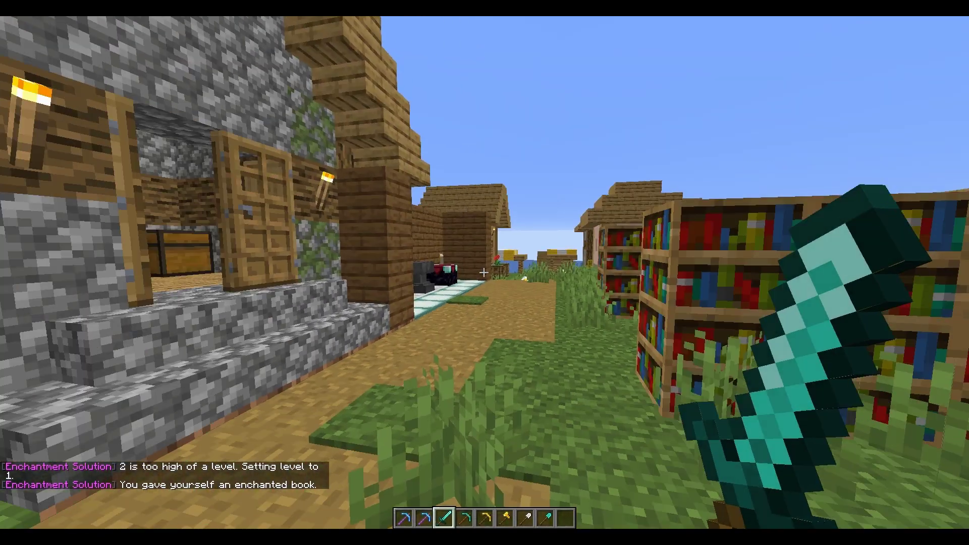
Step: At the custom enchanting table, remove the golden pickaxe and give the diamond sword Knockback I
key(w)
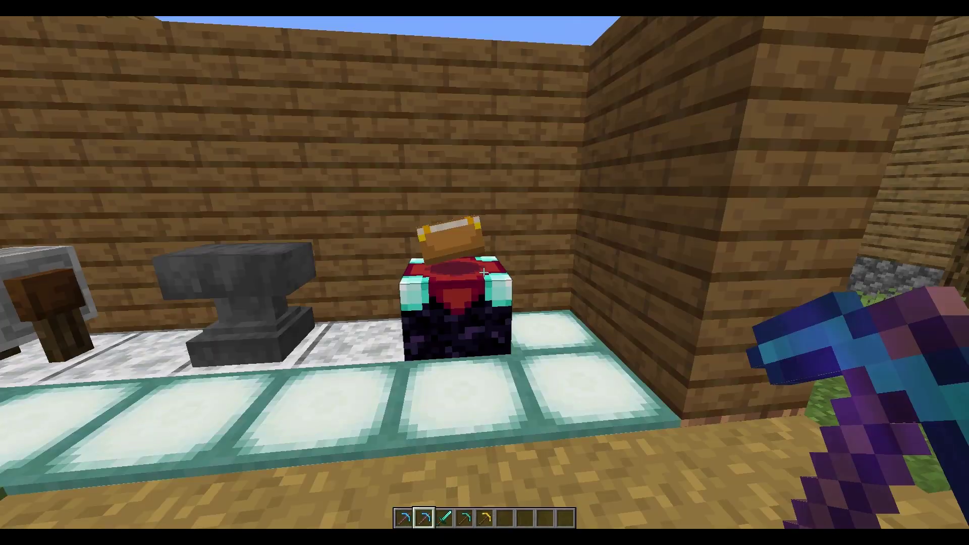
key(w)
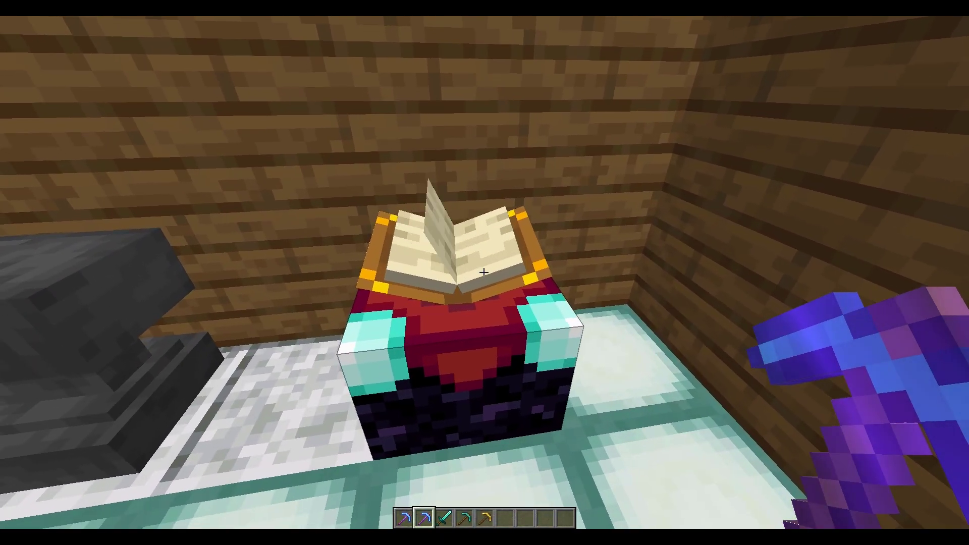
right_click(483, 272)
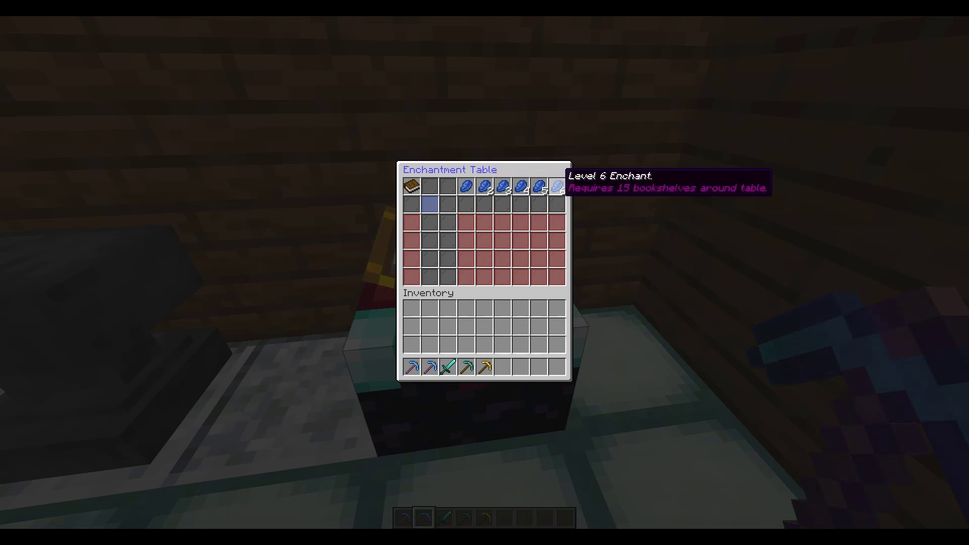
mouse_move(408, 186)
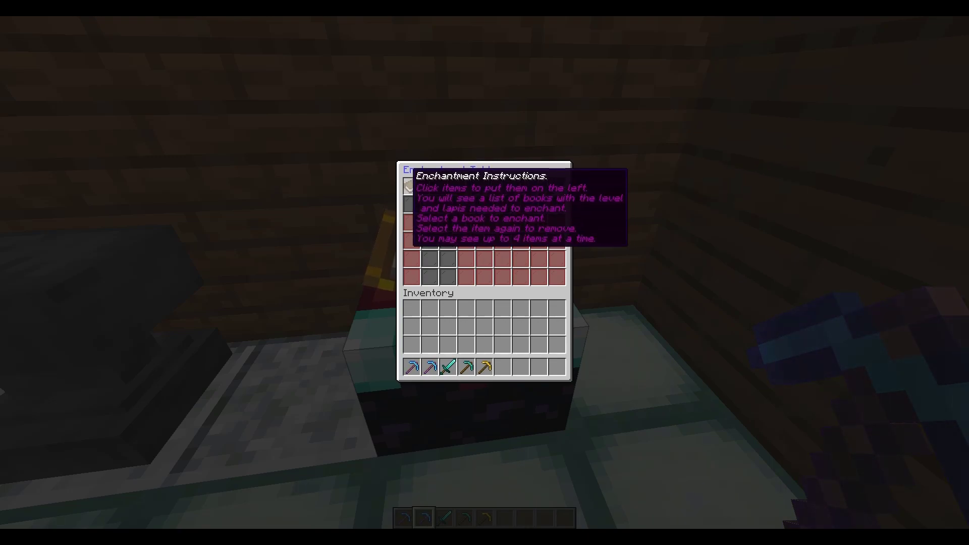
click(447, 367)
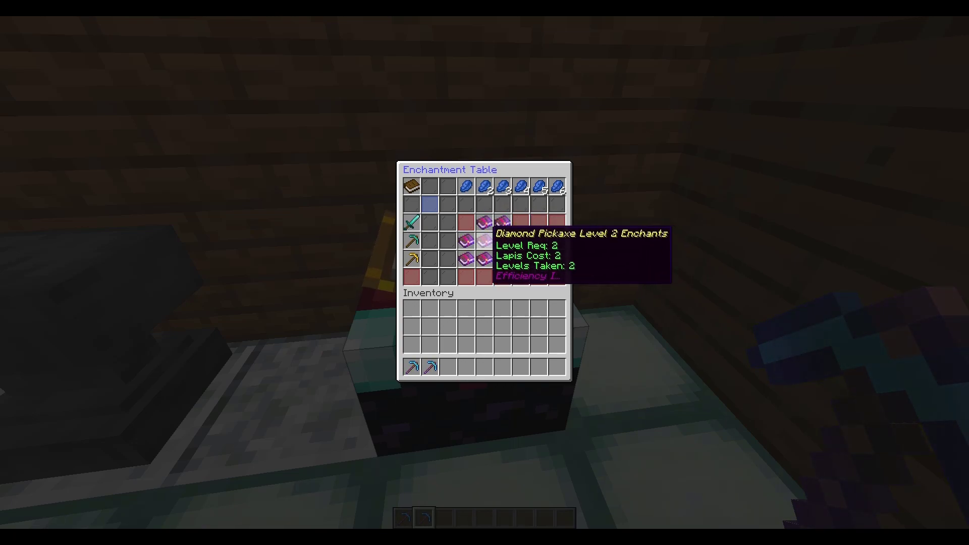
shift+click(411, 259)
click(484, 222)
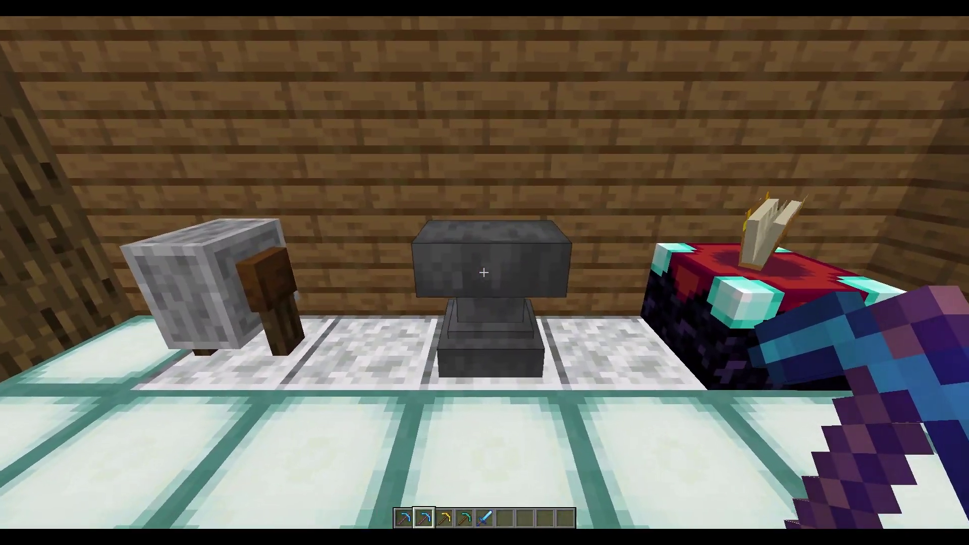
Step: Rename the diamond sword to 'test' at the anvil and take it back out
right_click(483, 272)
click(484, 339)
click(484, 213)
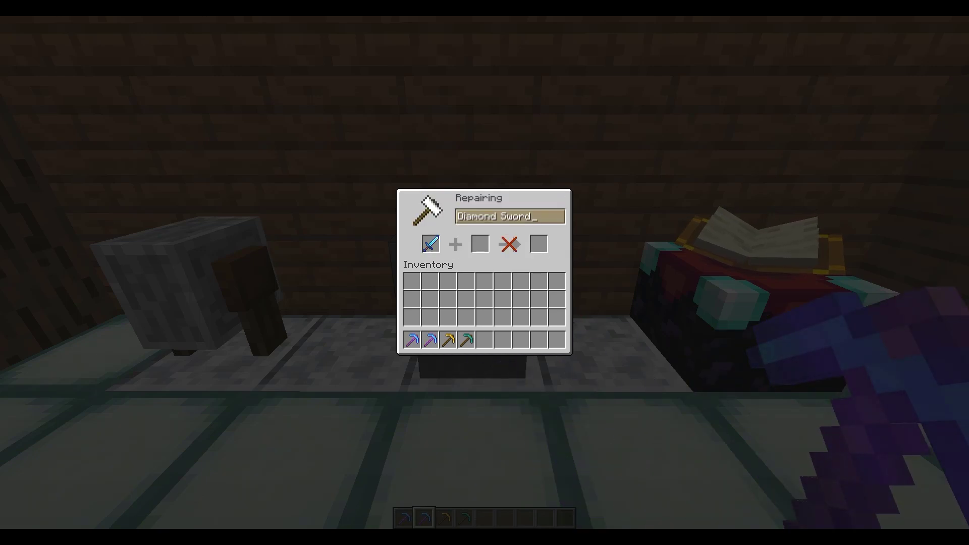
text(test)
click(538, 243)
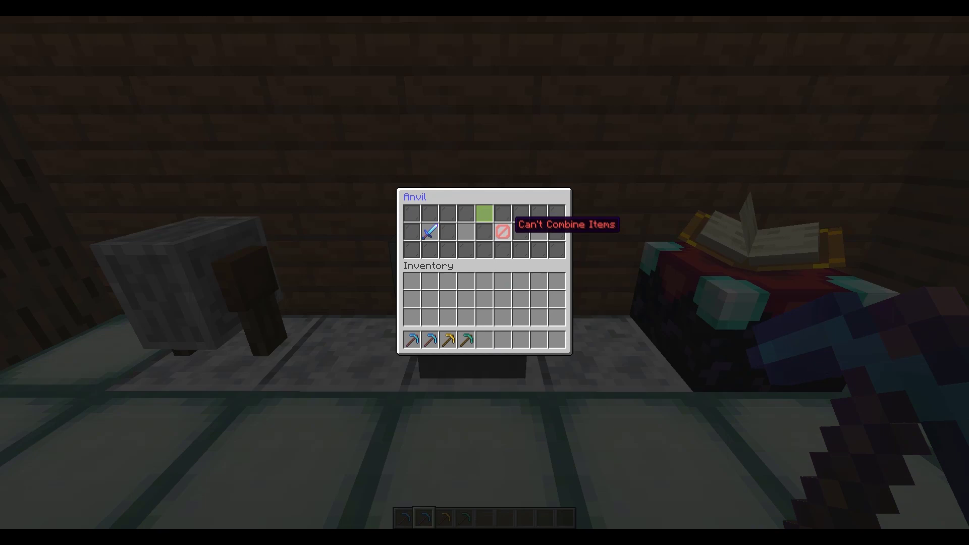
click(429, 231)
key(Escape)
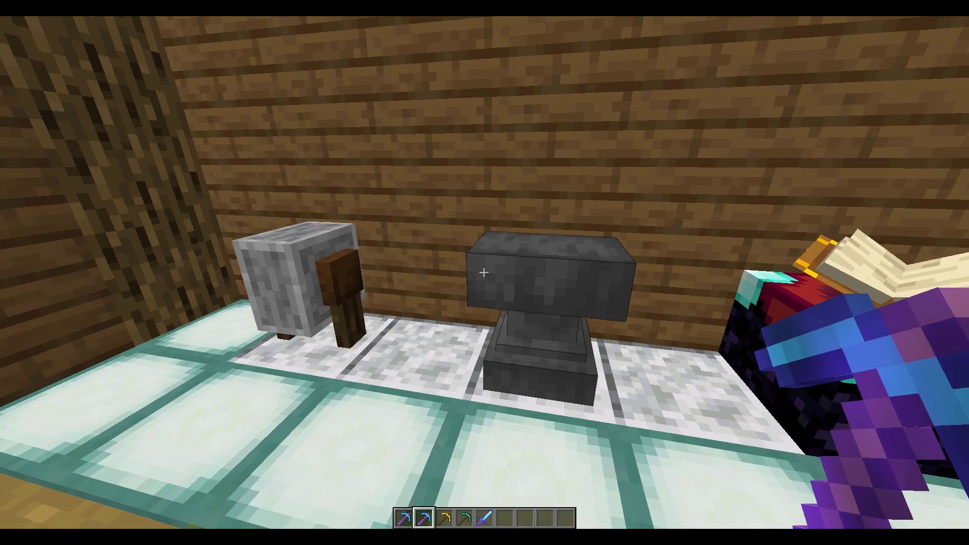
Step: Strip the sword's enchantments at the custom grindstone and collect the plain sword
right_click(485, 272)
shift+click(485, 336)
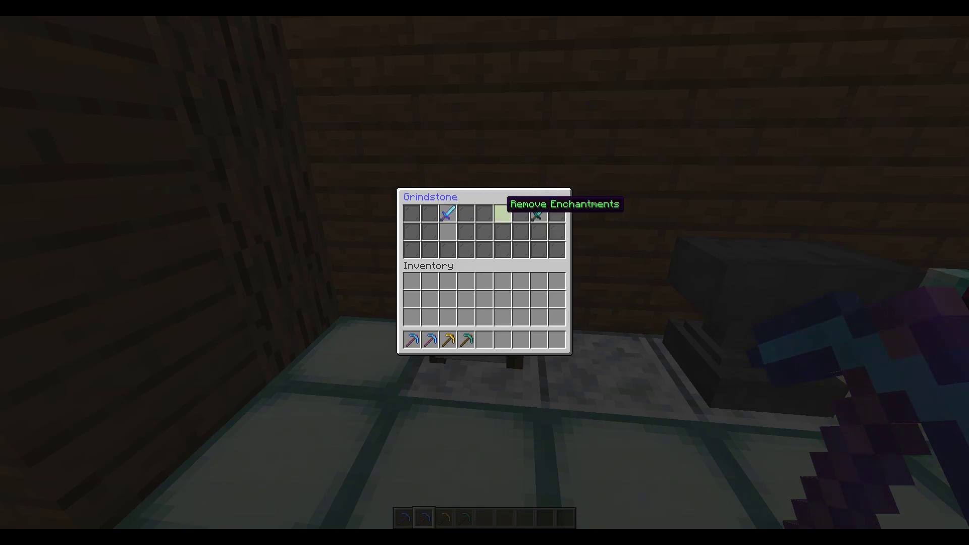
shift+click(536, 213)
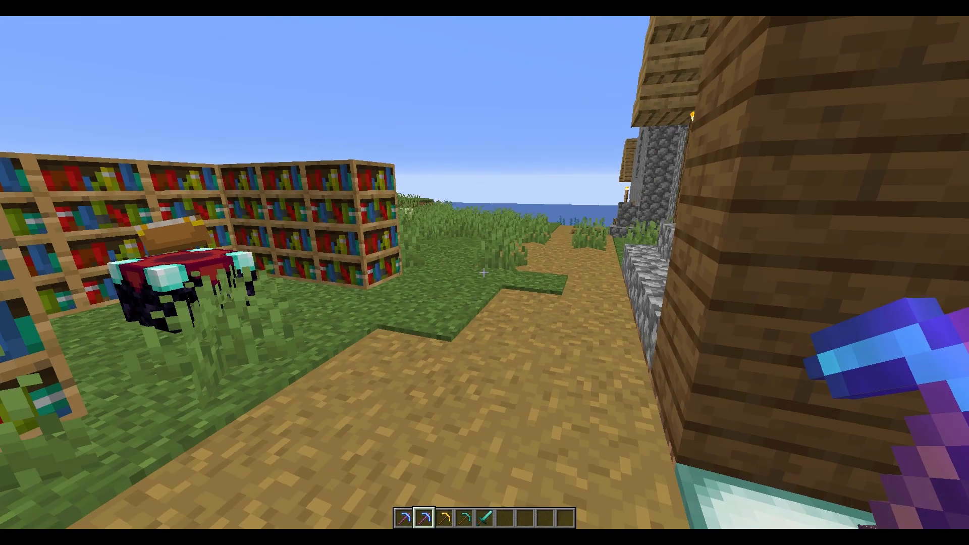
Step: Give the golden pickaxe Fortune IV and Exp. Share II, and the 'test' sword Sharpness III
key(w)
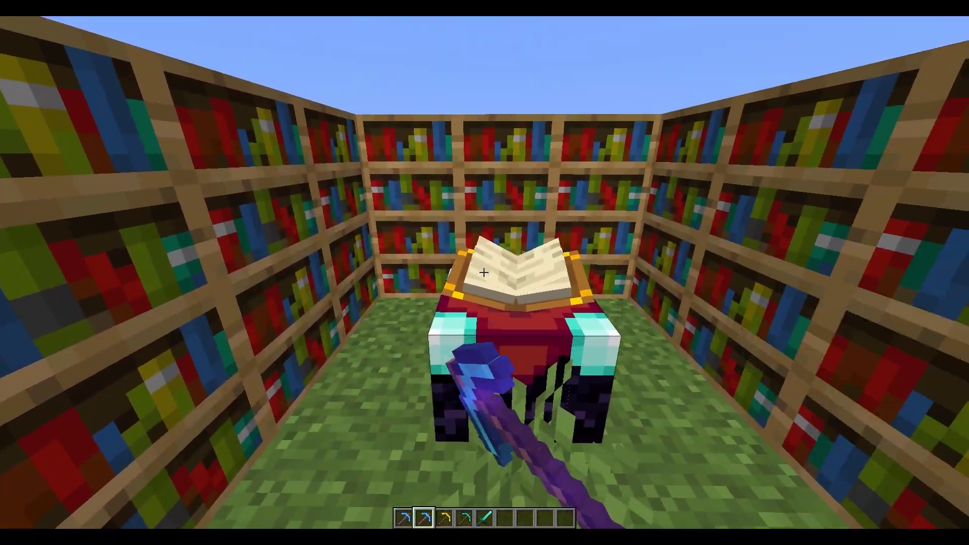
right_click(485, 273)
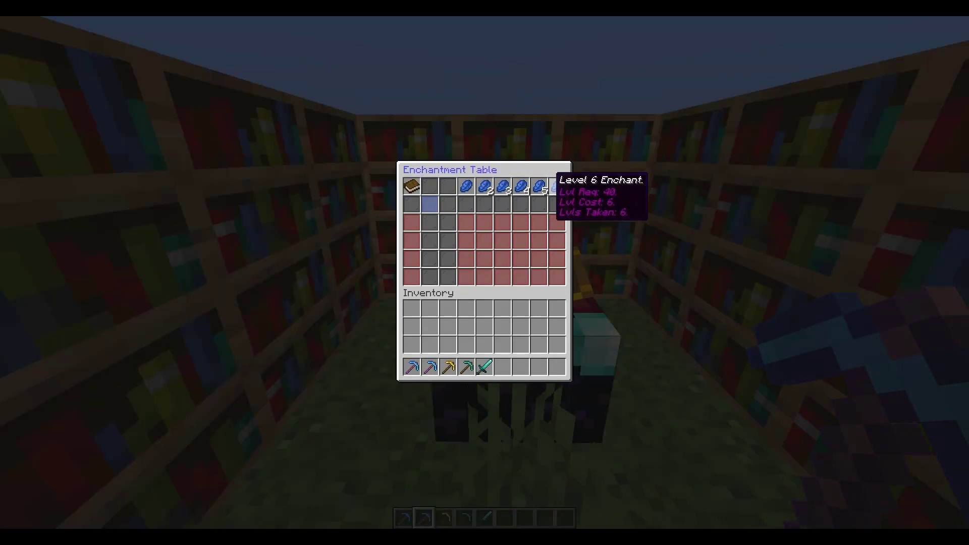
shift+click(449, 367)
shift+click(466, 367)
shift+click(484, 367)
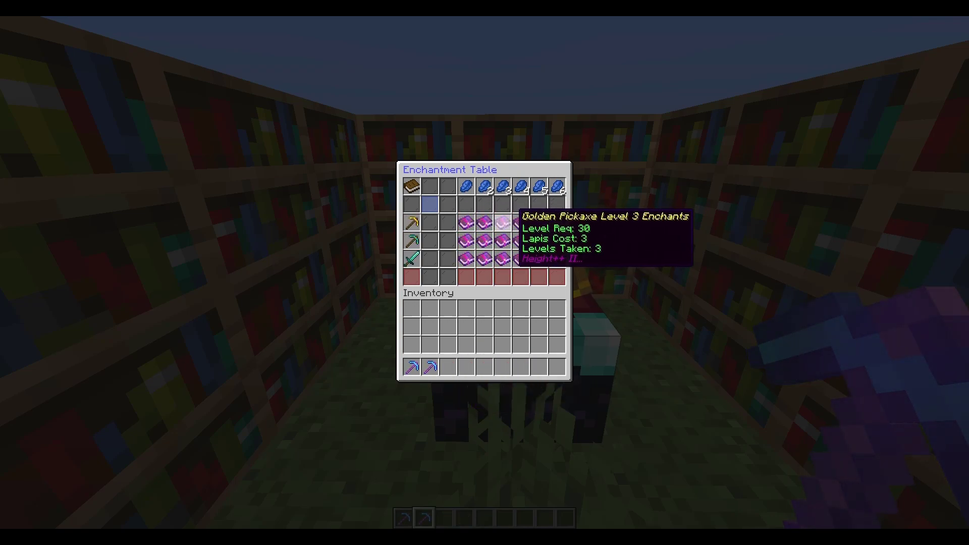
click(557, 222)
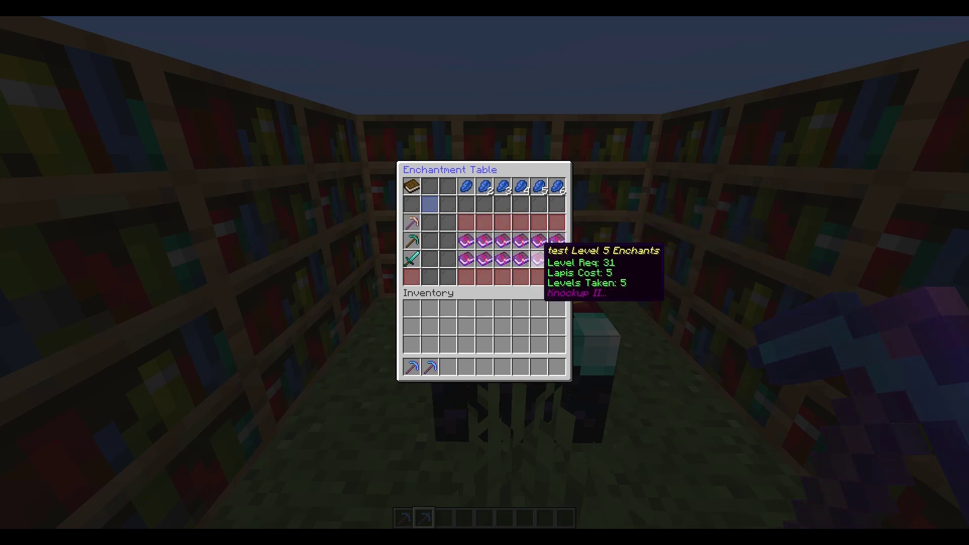
click(520, 259)
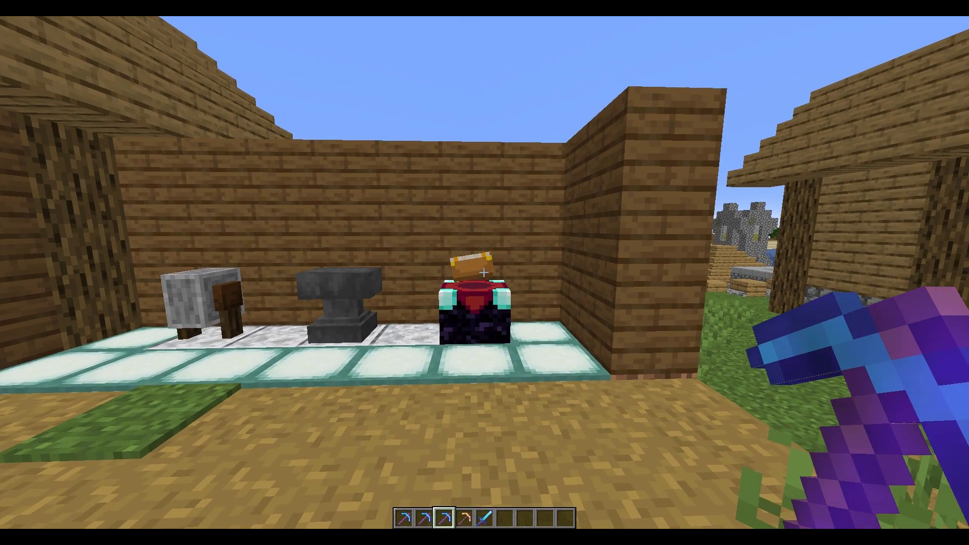
Step: Open the ESRPG menu with /esrpg, unlock another enchantment level, and go back
key(slash)
text(es)
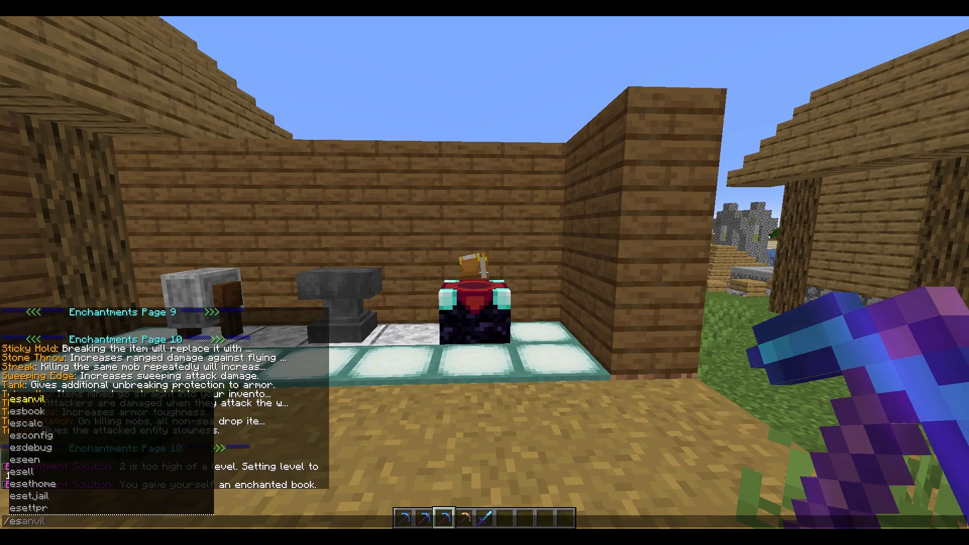
key(Tab)
key(Return)
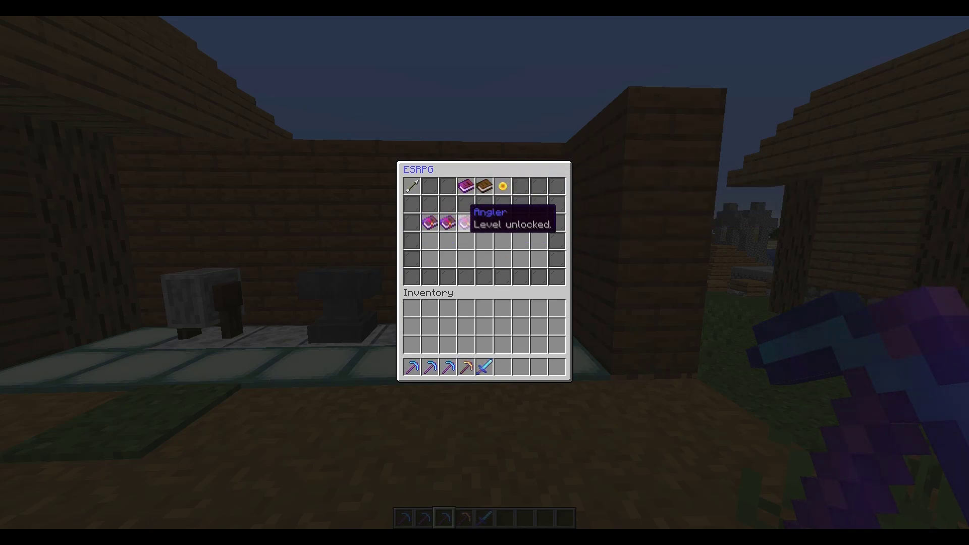
click(480, 222)
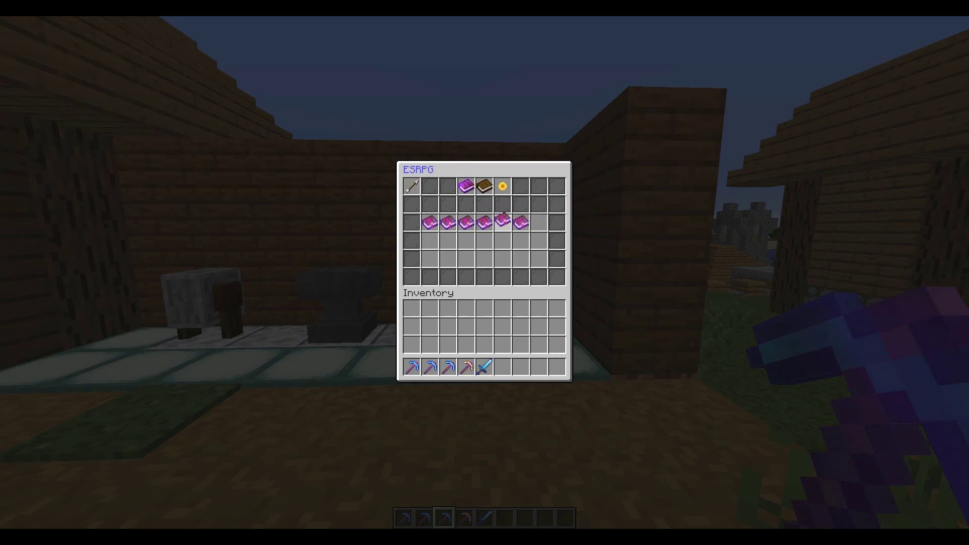
click(412, 186)
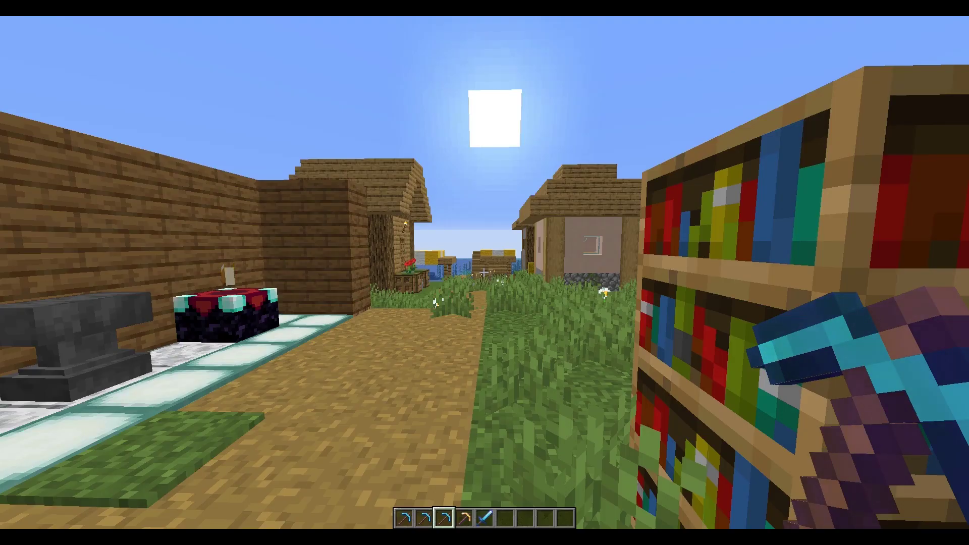
Step: Run /esfix to check enchanted items for repair, fixing 0 of 5
key(w)
key(slash)
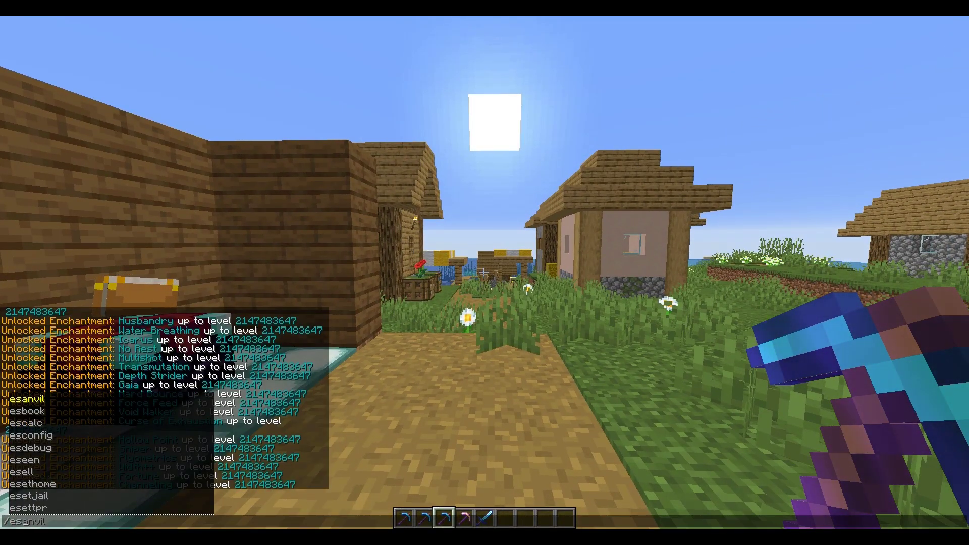
text(esfix)
key(Return)
Step: Browse config.yml and mcmmo-fishing.yml settings in the /esconfig file browser, then close it
key(w)
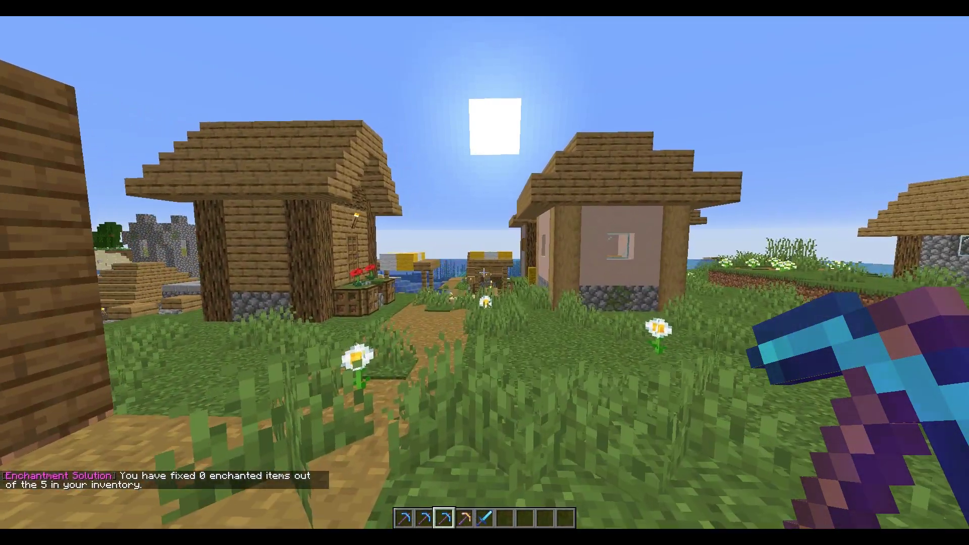
key(slash)
text(esconfig)
key(Return)
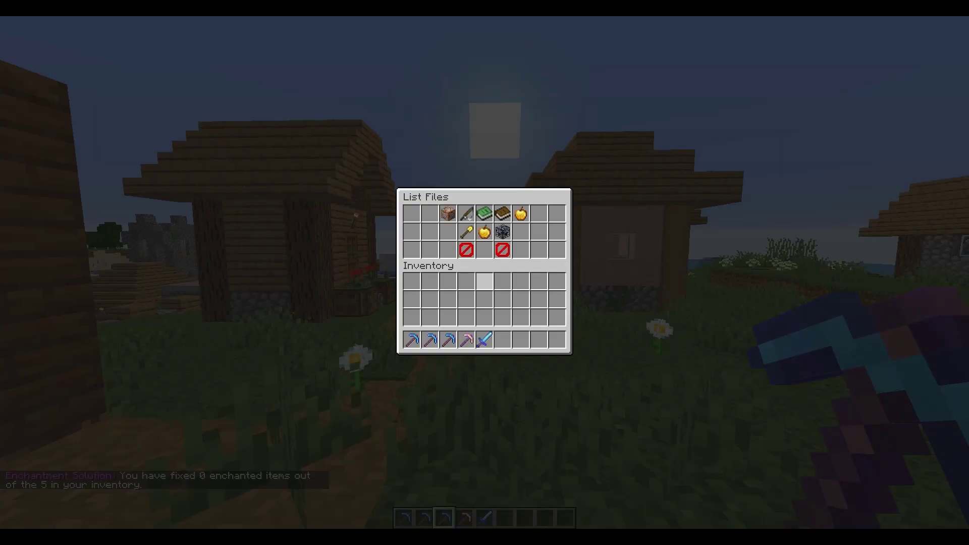
click(446, 212)
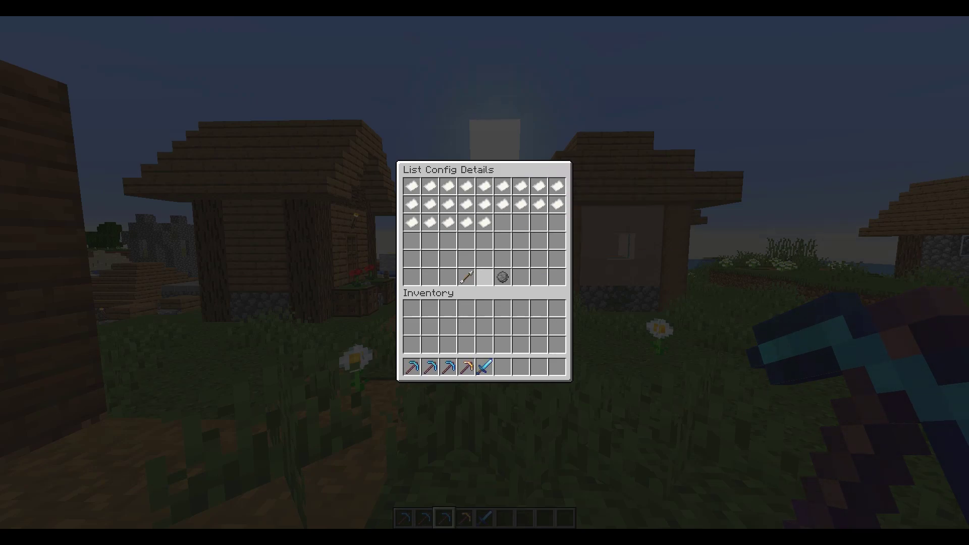
click(467, 277)
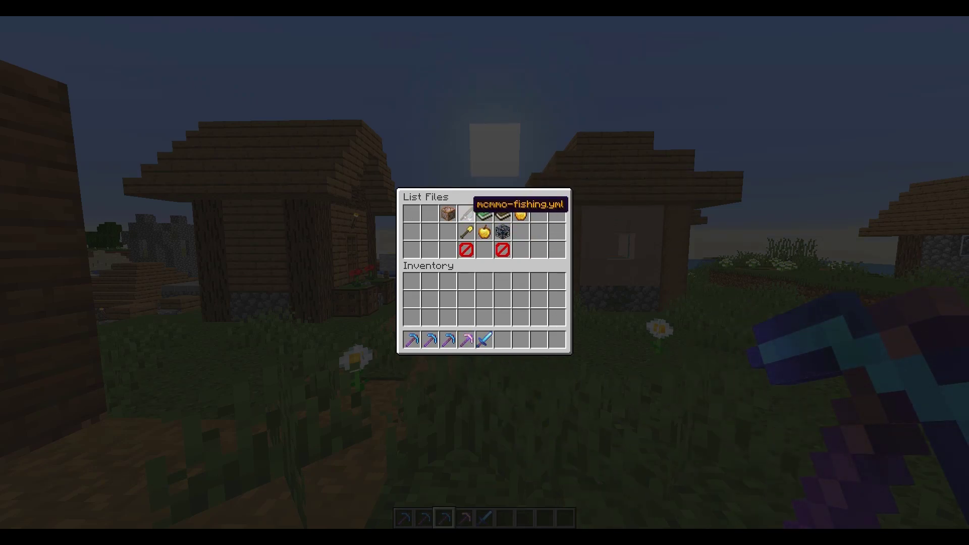
click(462, 211)
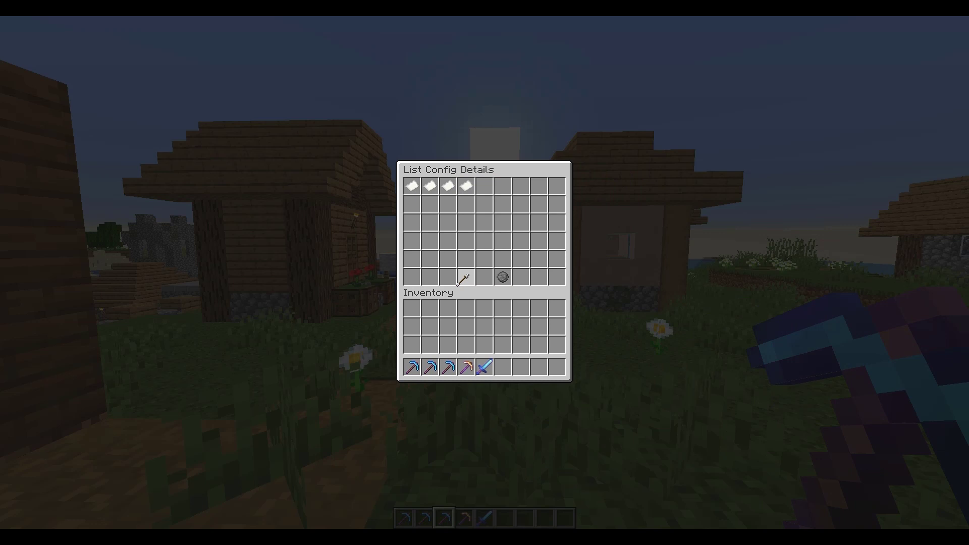
click(464, 275)
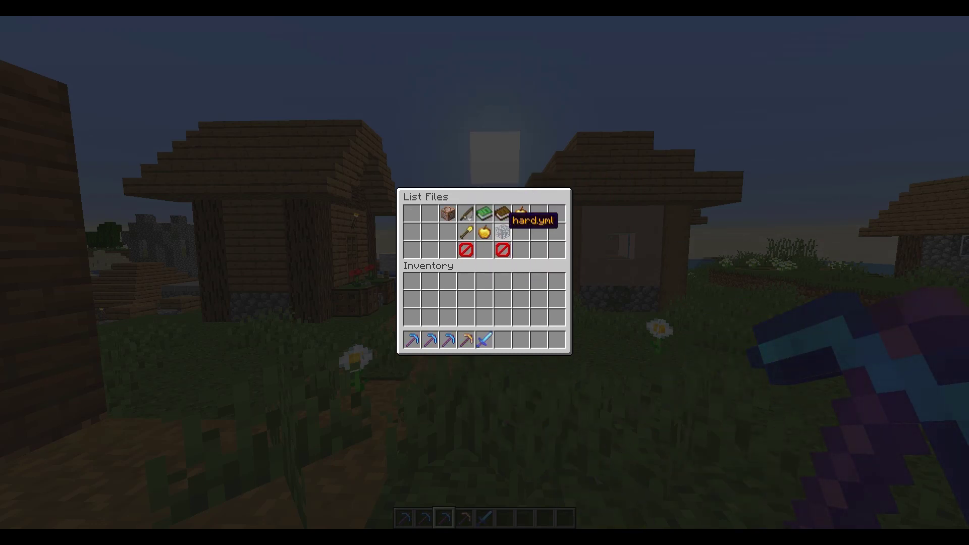
key(Escape)
Step: Retrieve the dropped diamond pickaxe and walk to the diamond-block platform by the bookshelves
key(q)
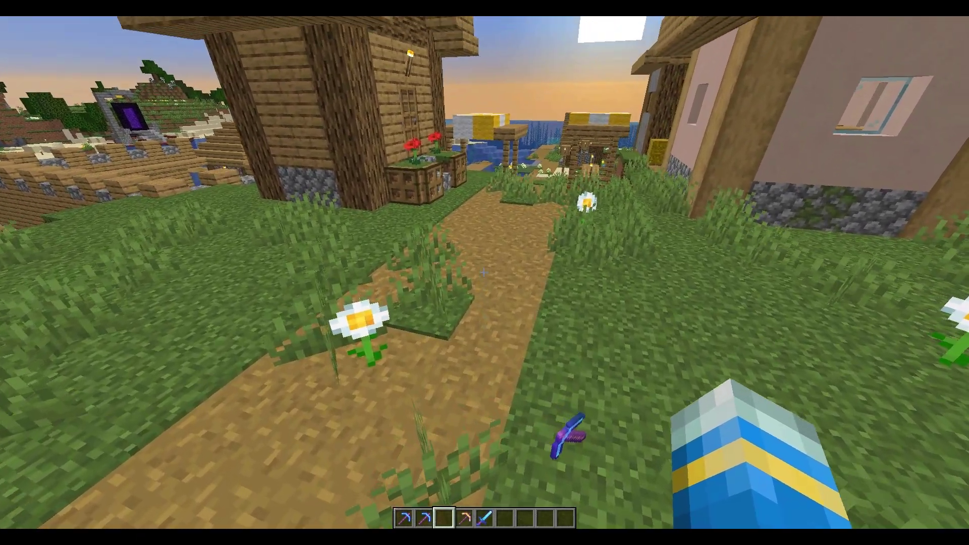
key(w)
key(w)
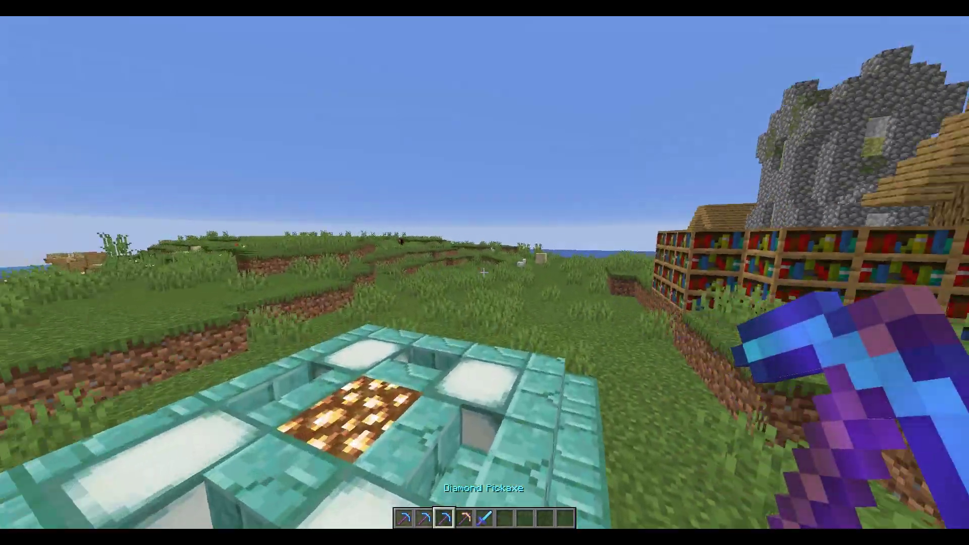
key(w)
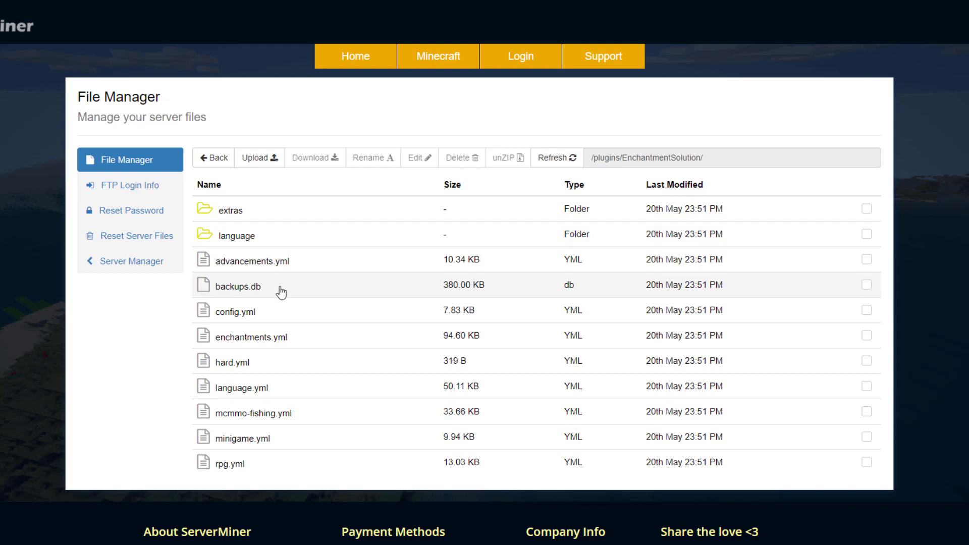
Step: Open config.yml in the code editor and read through its first settings
double_click(301, 315)
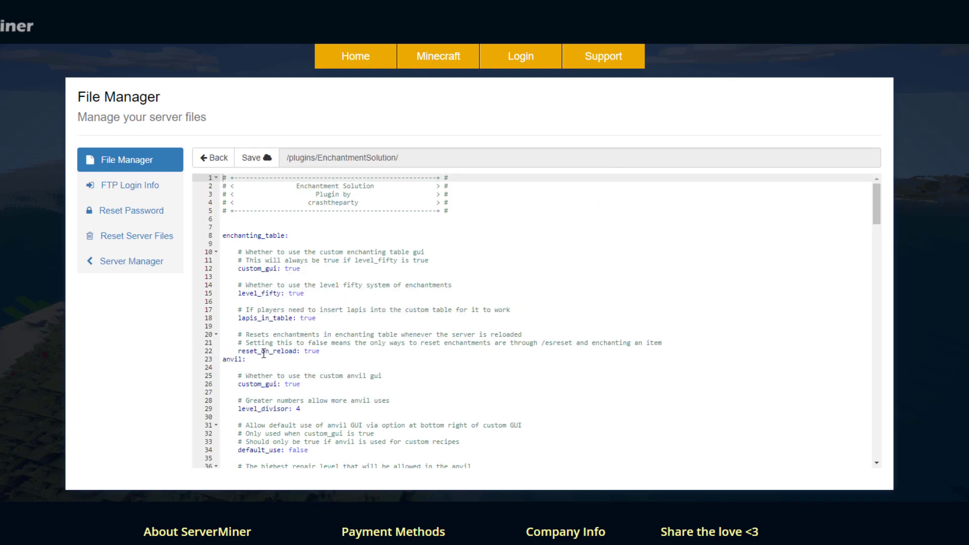
scroll(264, 354, down, 6)
scroll(303, 336, up, 6)
scroll(319, 333, down, 3)
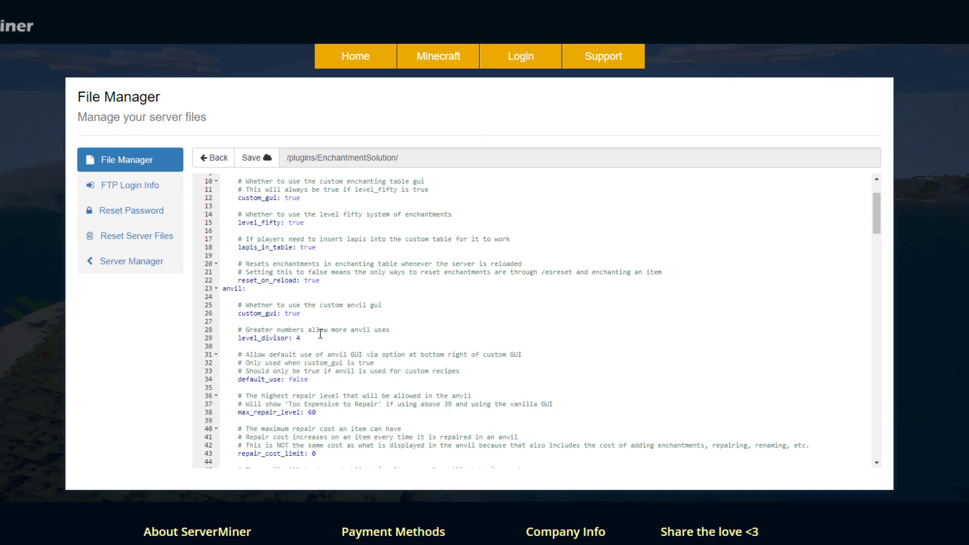
scroll(321, 315, down, 3)
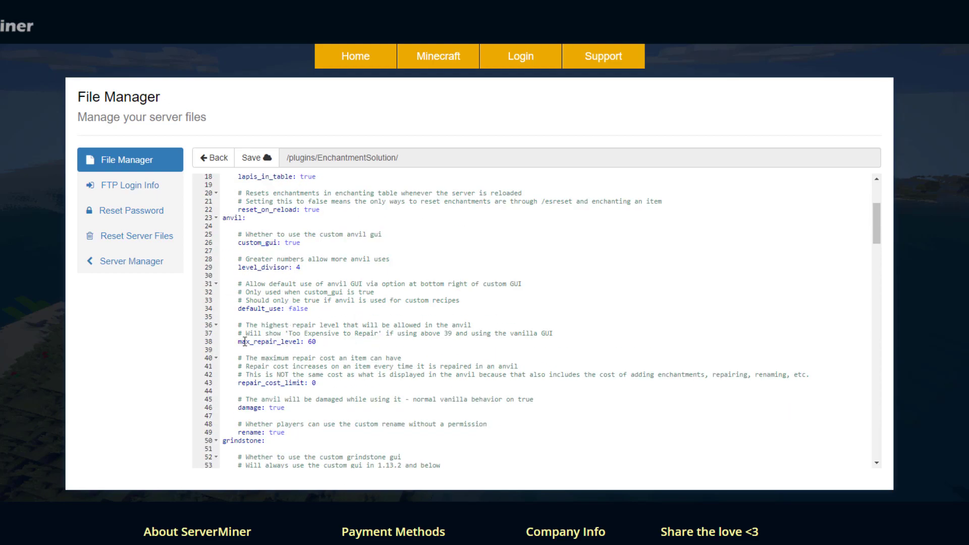
scroll(327, 331, down, 2)
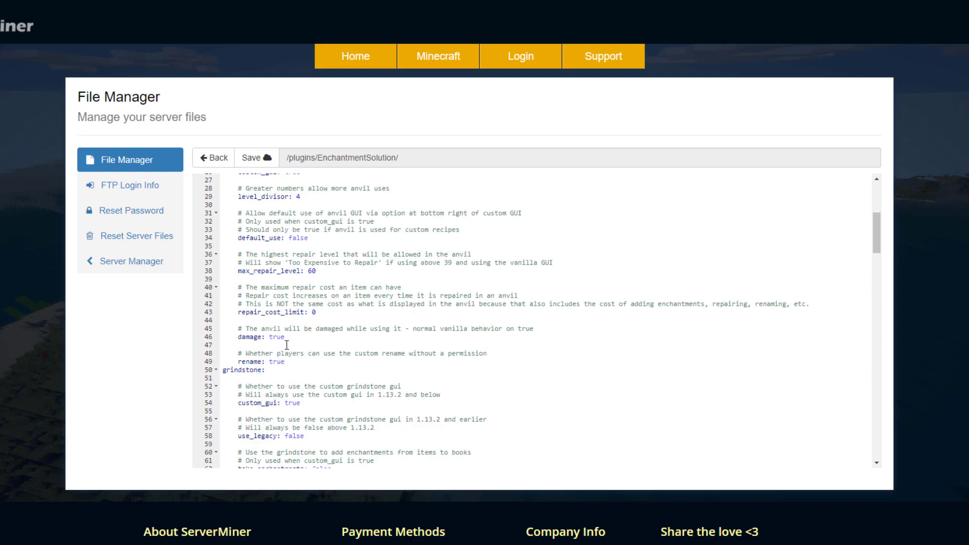
scroll(287, 351, down, 2)
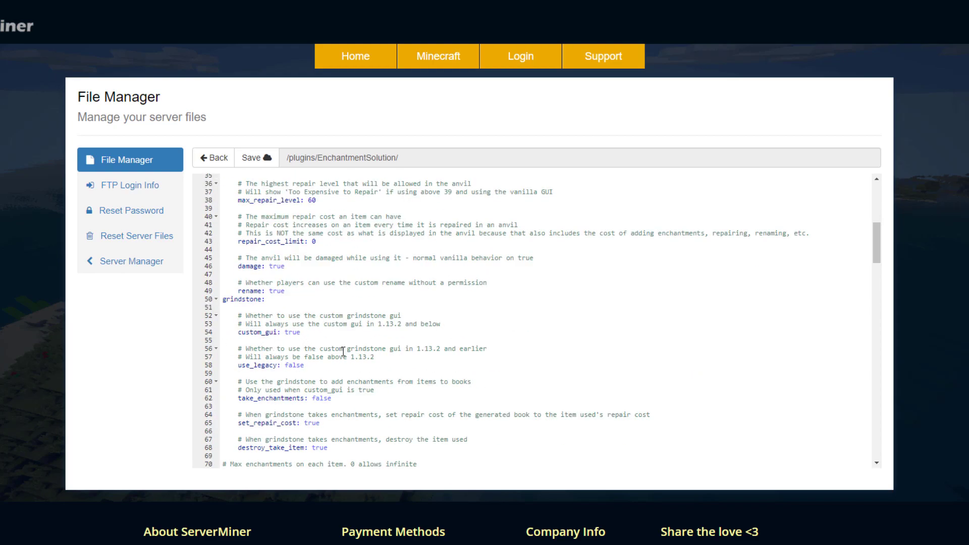
scroll(348, 354, down, 2)
scroll(353, 352, down, 2)
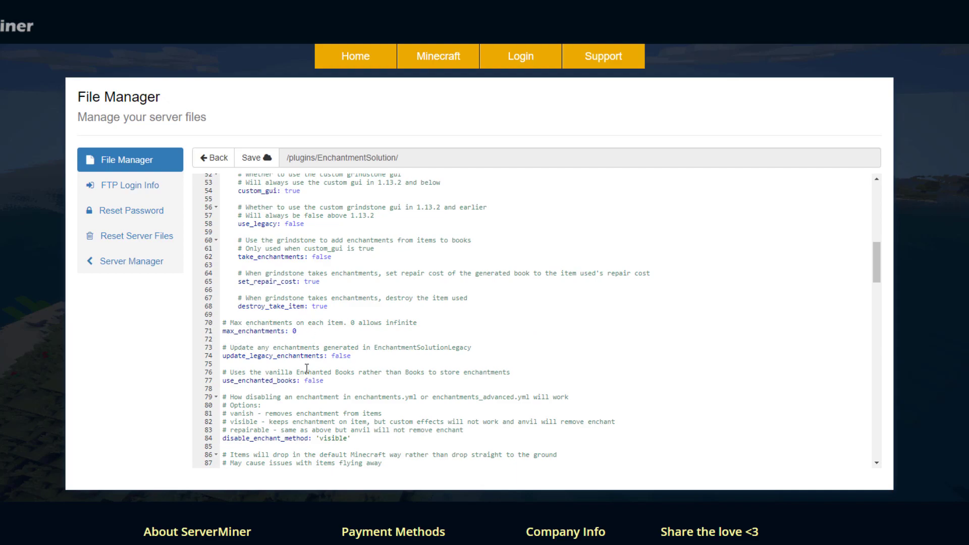
Step: Continue down config.yml to review the remaining options through the loot settings
scroll(352, 338, down, 1)
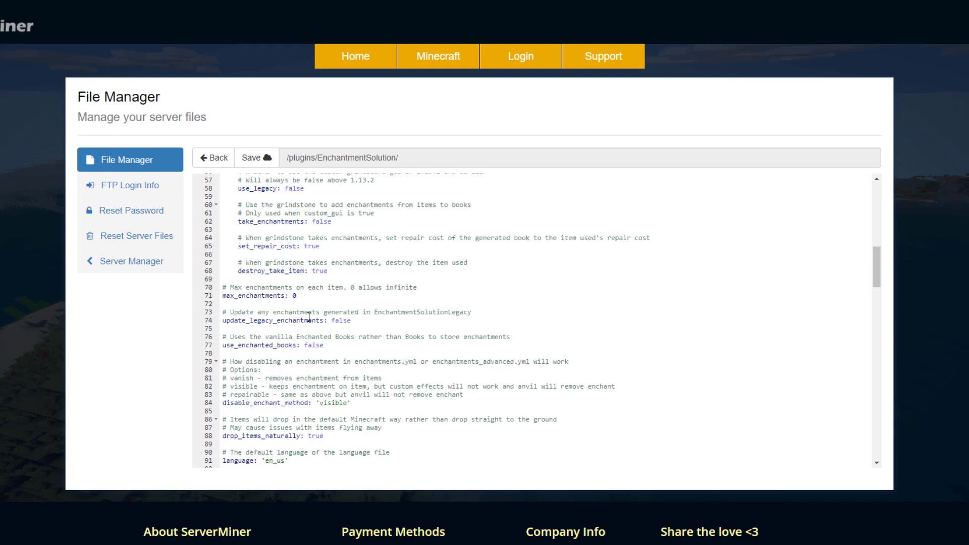
scroll(327, 319, down, 2)
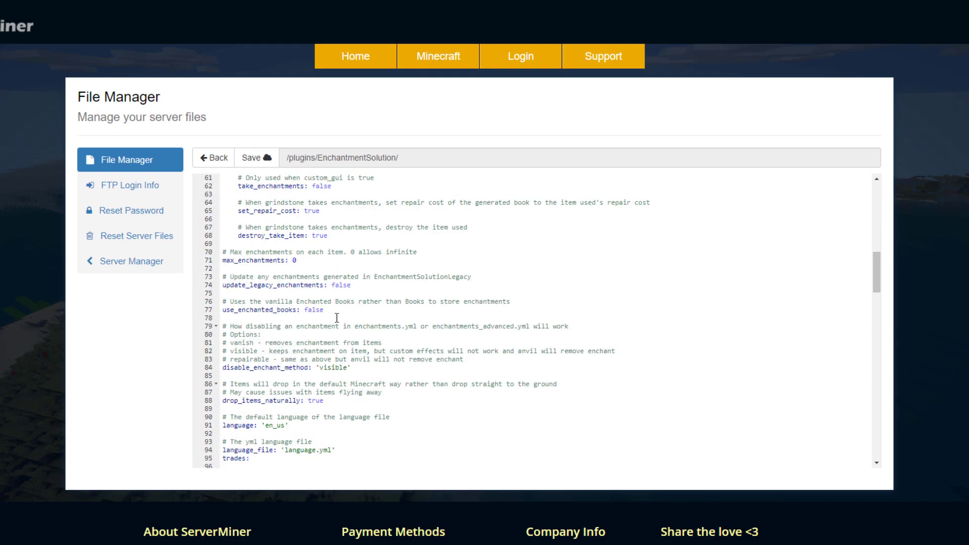
scroll(363, 342, down, 4)
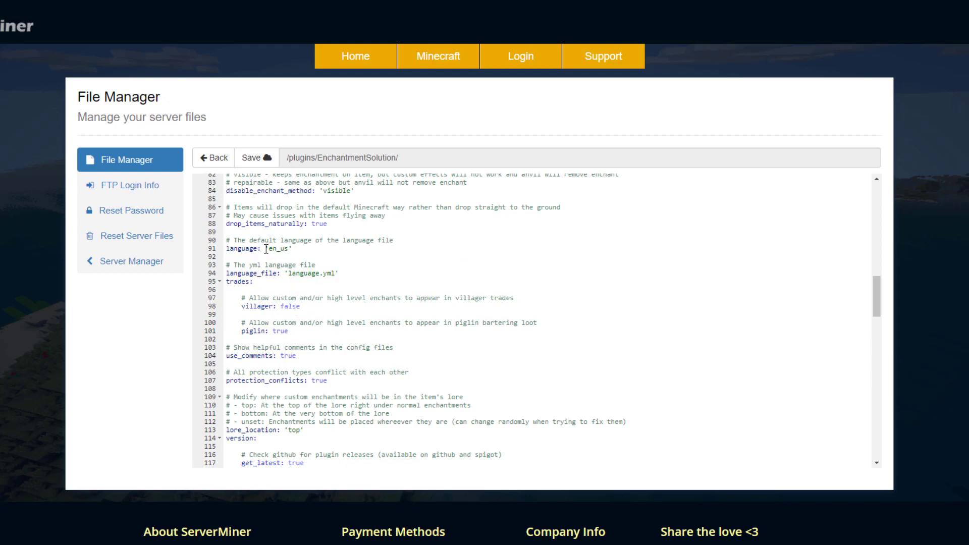
scroll(313, 257, down, 6)
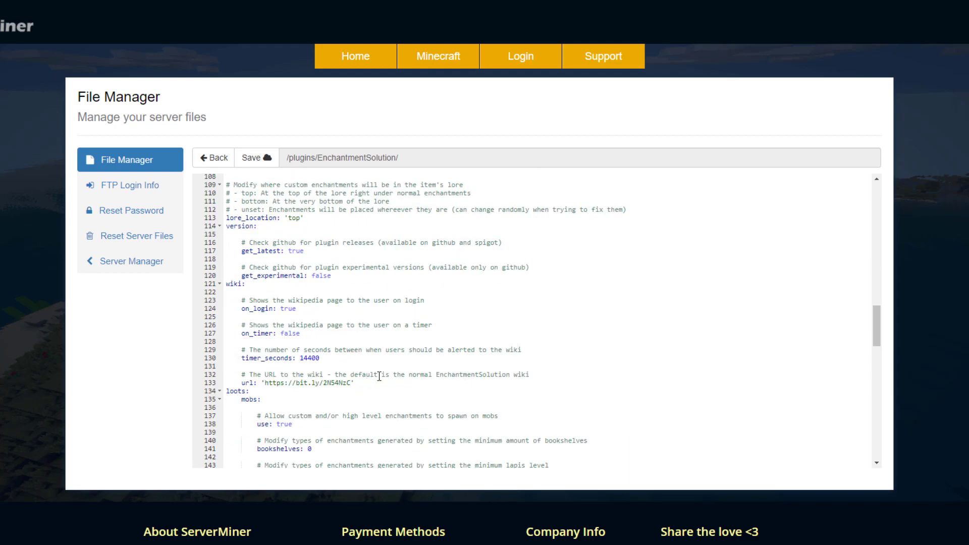
scroll(379, 376, down, 1)
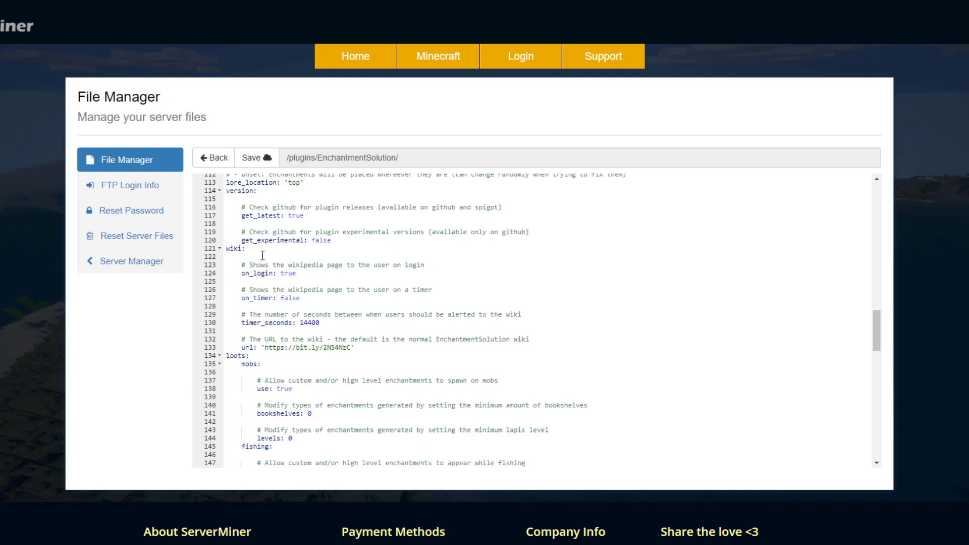
scroll(293, 319, down, 5)
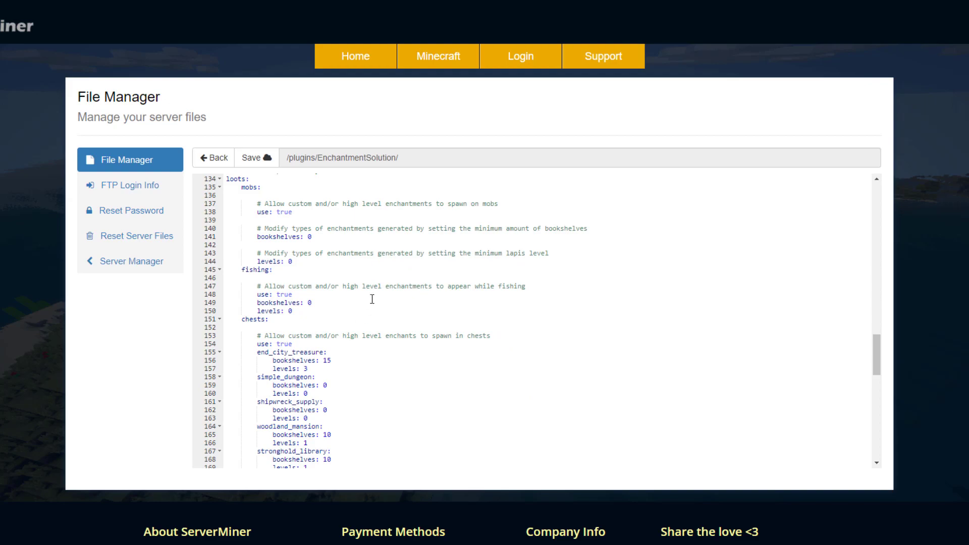
scroll(348, 354, down, 1)
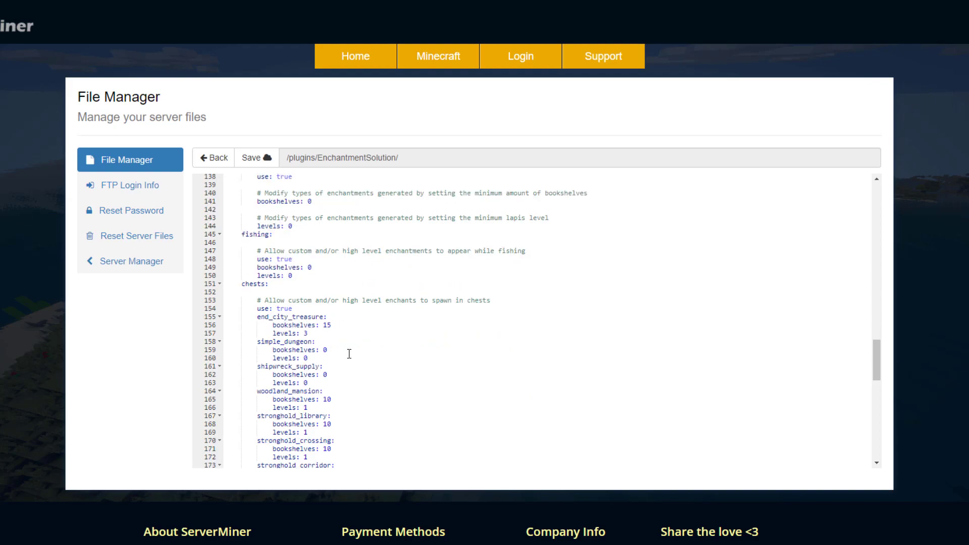
scroll(296, 376, down, 3)
scroll(345, 374, down, 1)
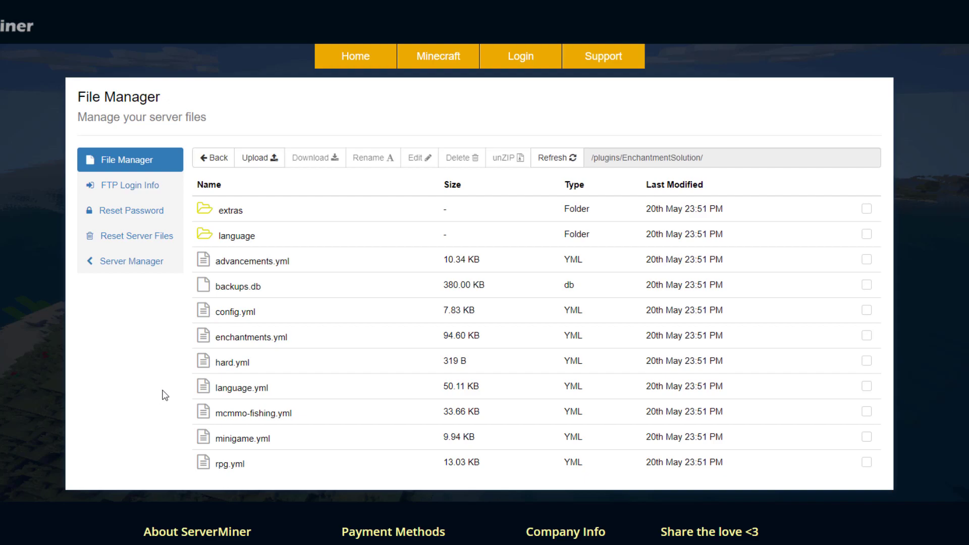
click(262, 371)
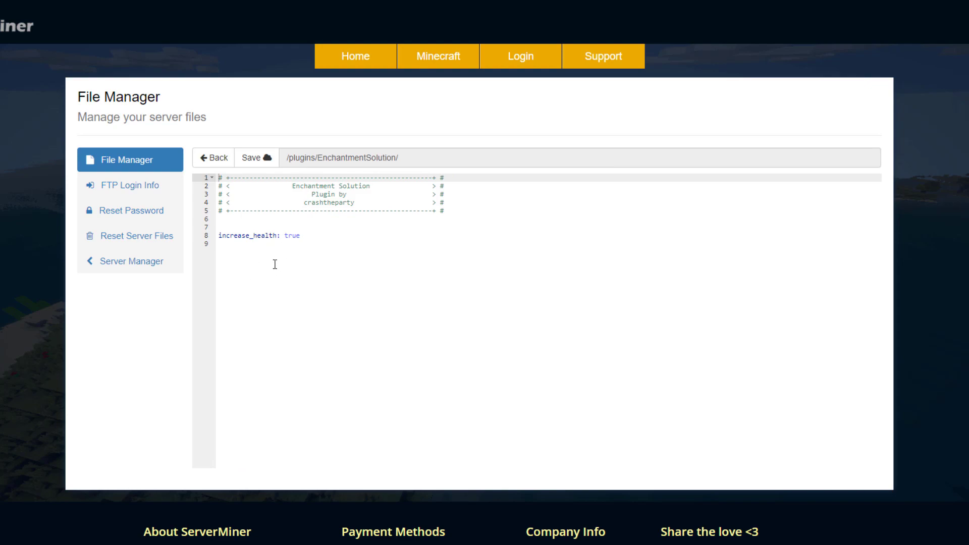
click(215, 158)
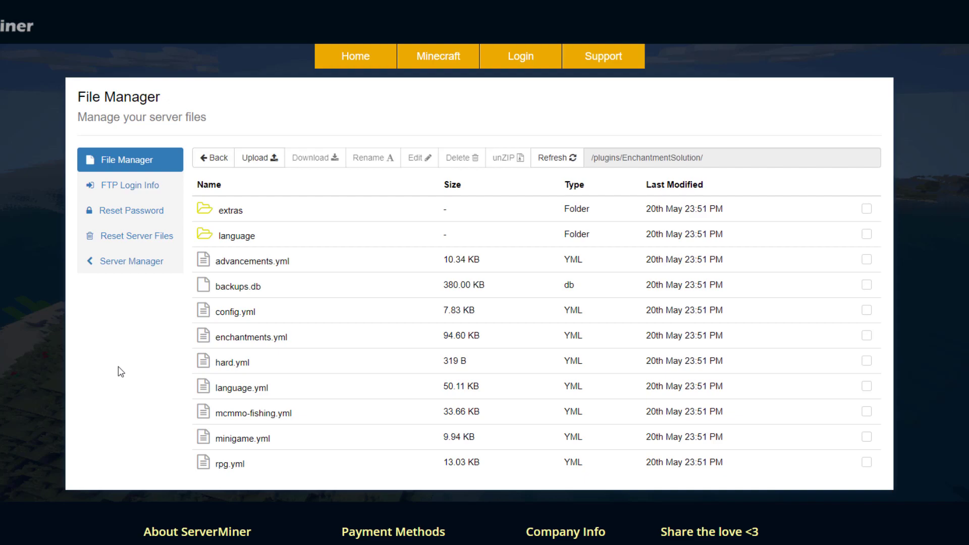
click(271, 338)
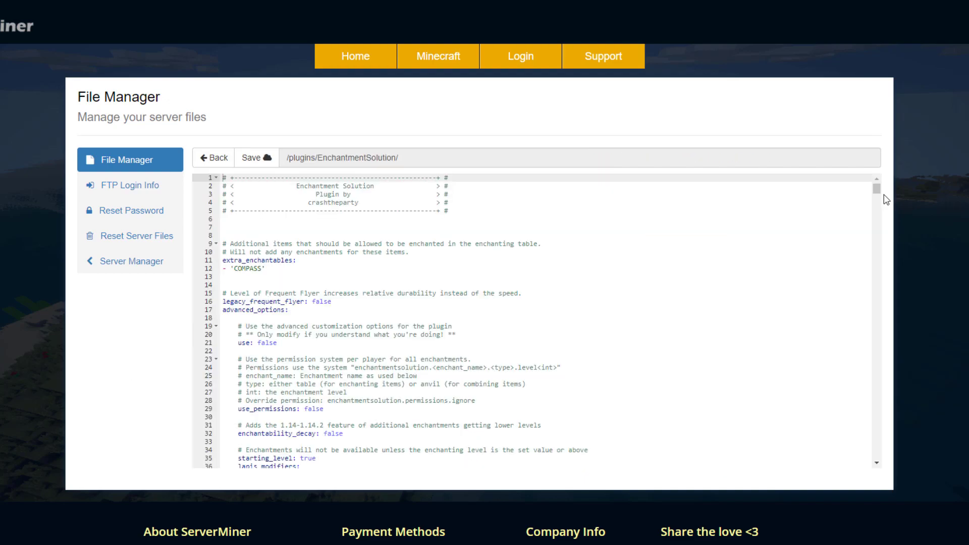
drag(877, 196, 876, 220)
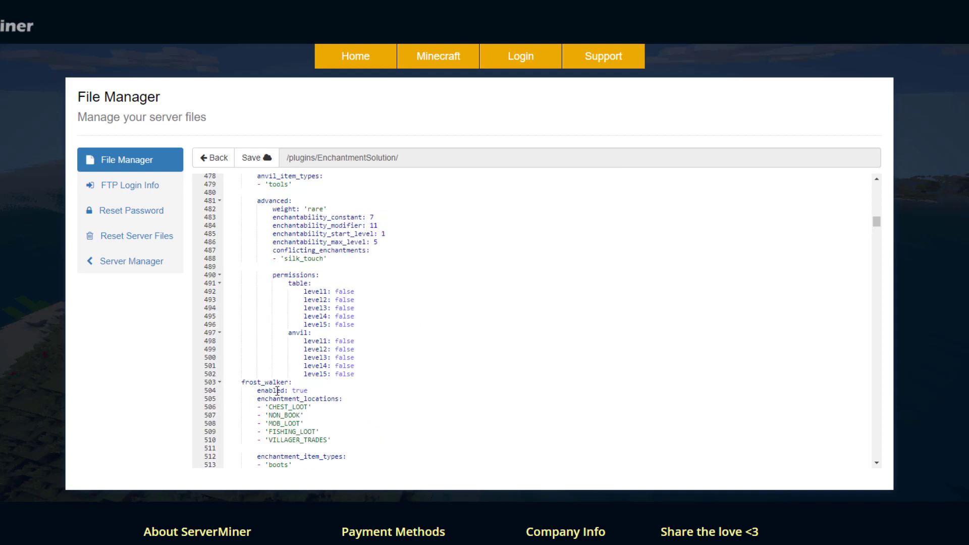
scroll(277, 390, down, 3)
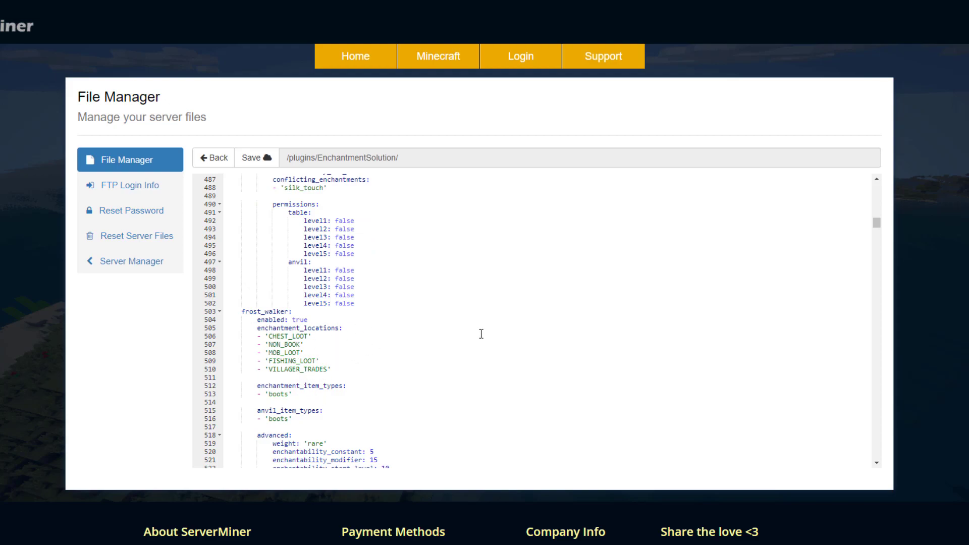
scroll(336, 364, up, 1)
scroll(337, 366, down, 8)
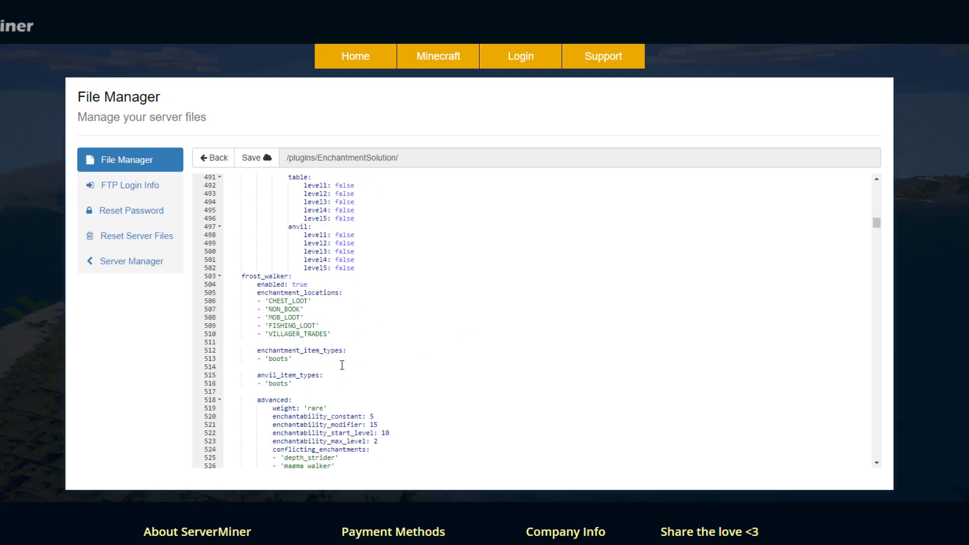
scroll(362, 386, down, 1)
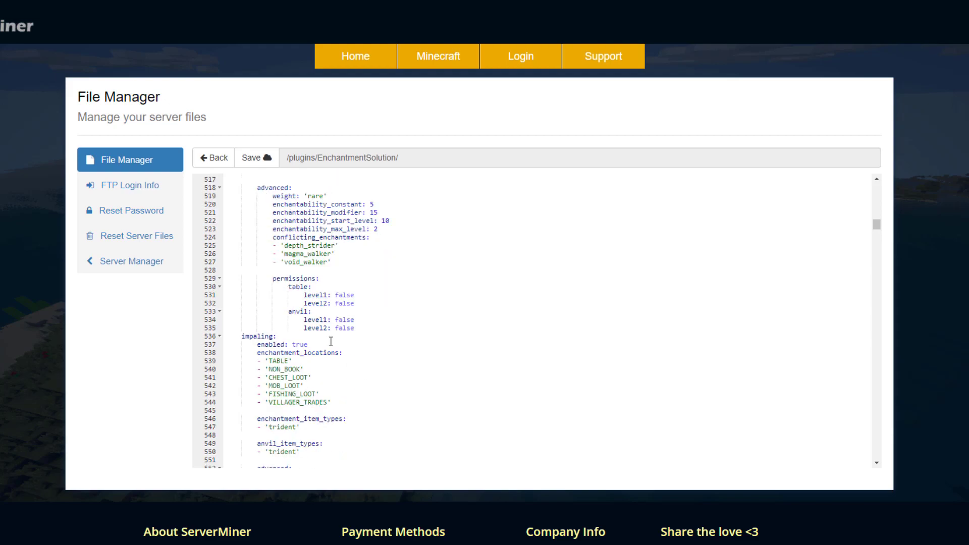
scroll(343, 389, down, 8)
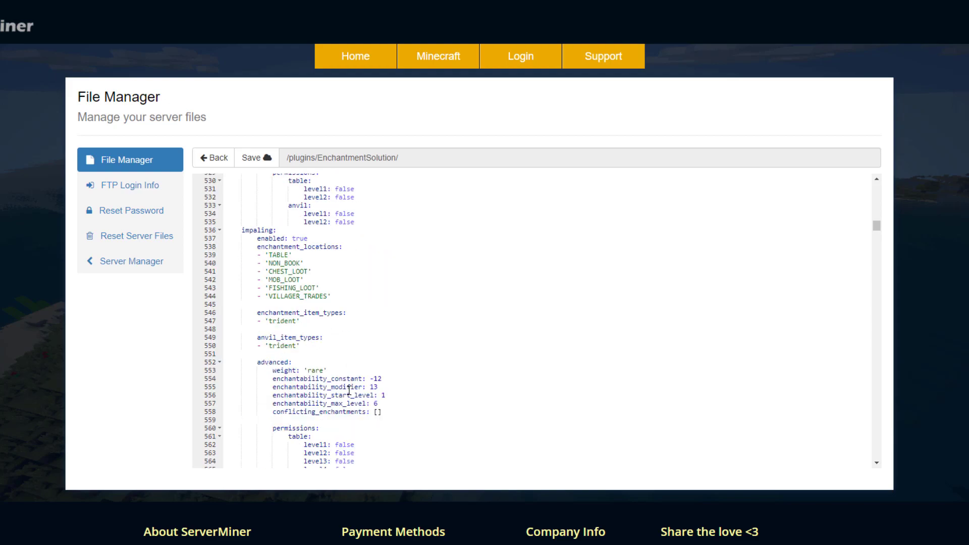
scroll(343, 387, down, 2)
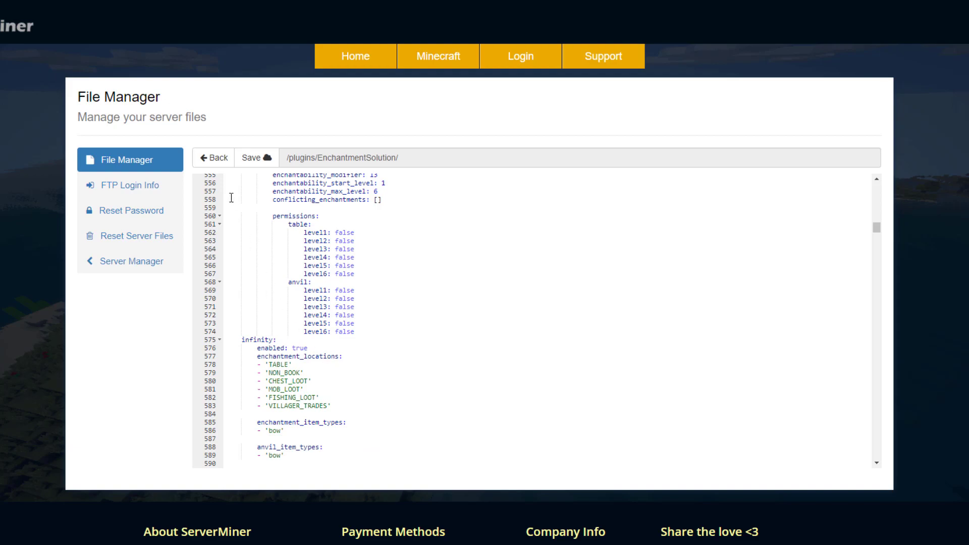
scroll(392, 331, down, 4)
drag(877, 227, 876, 301)
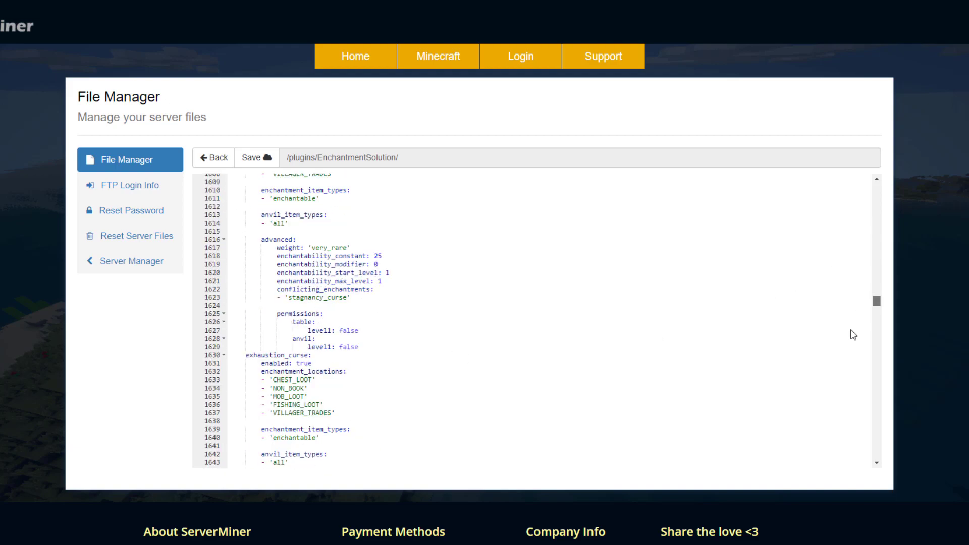
drag(853, 335, 813, 394)
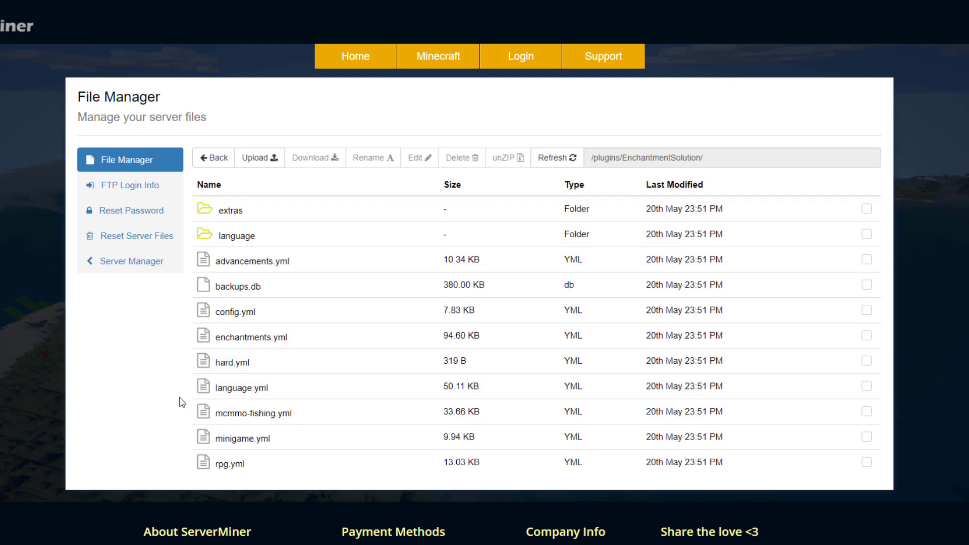
Step: Skim the messages in language.yml, then go back to the /plugins/EnchantmentSolution/ file list
double_click(281, 394)
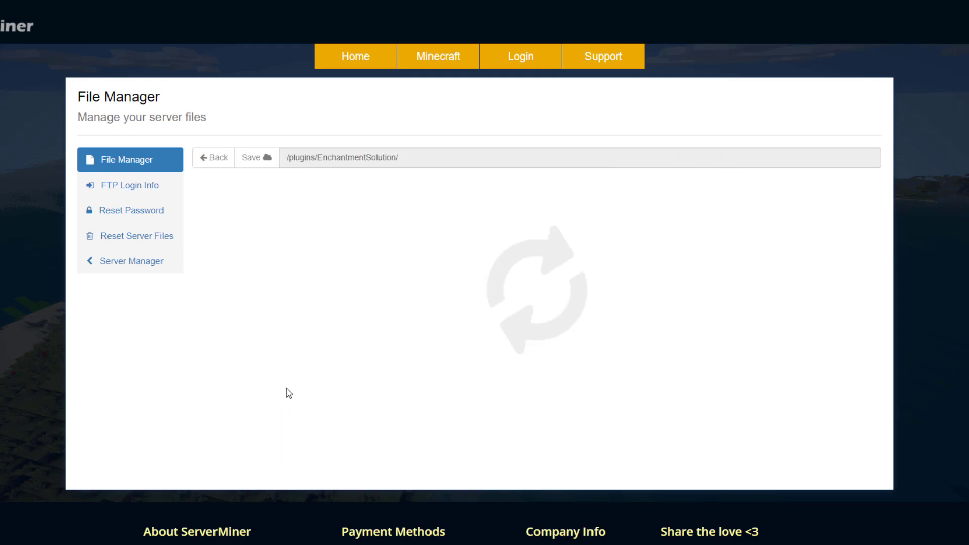
scroll(364, 386, down, 3)
scroll(364, 387, down, 20)
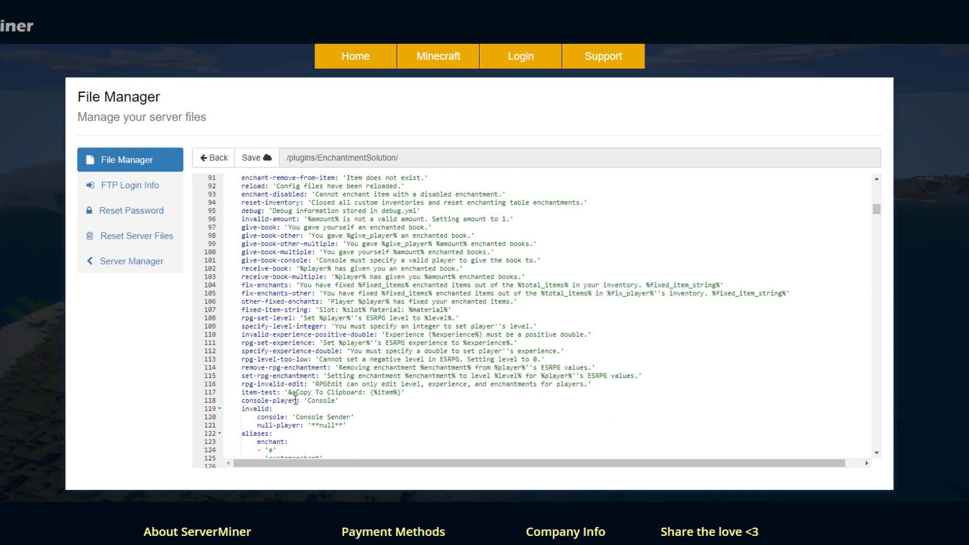
scroll(351, 357, down, 6)
click(214, 157)
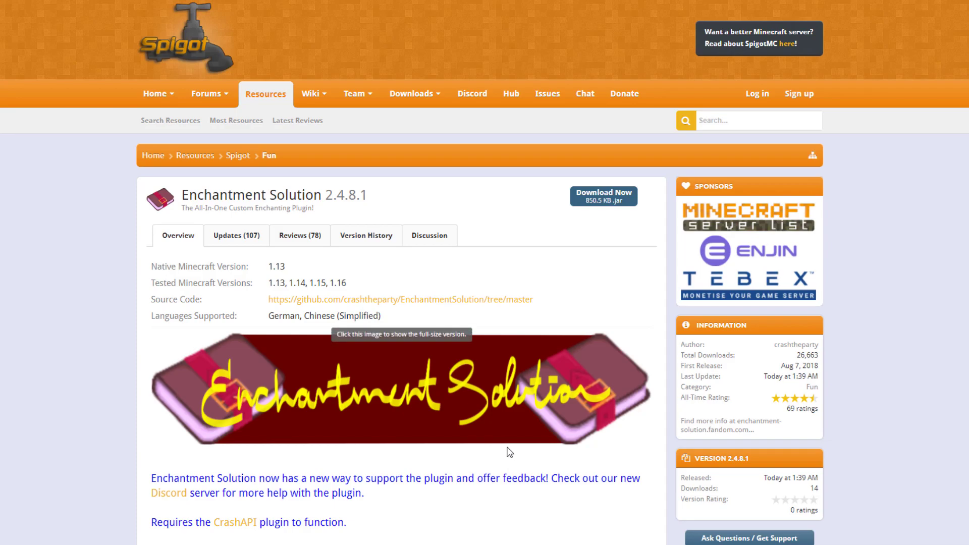
scroll(507, 451, down, 20)
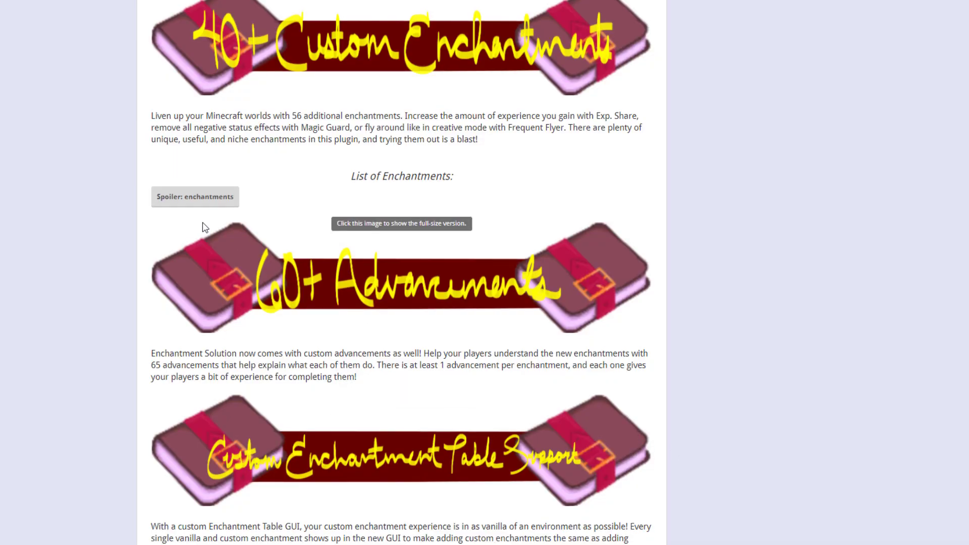
click(204, 199)
click(195, 196)
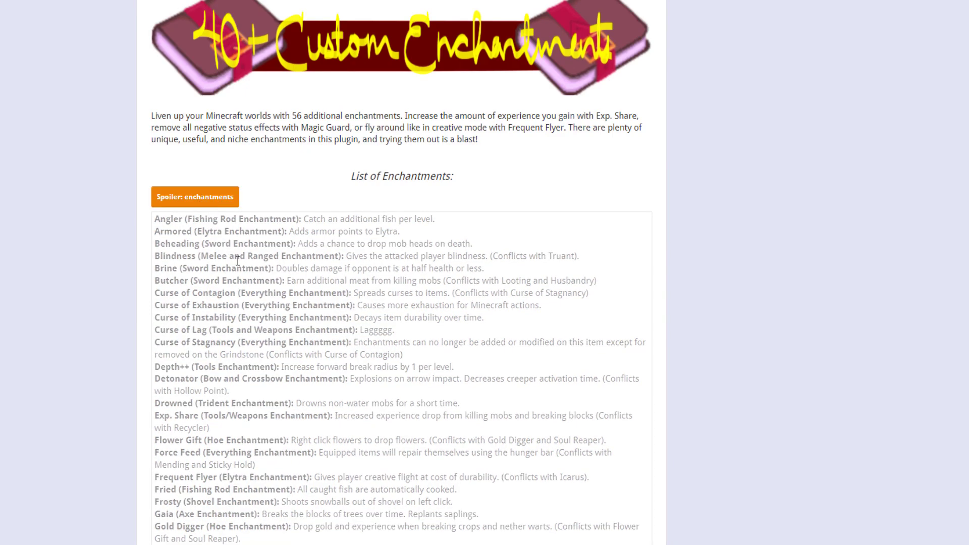
scroll(432, 377, down, 10)
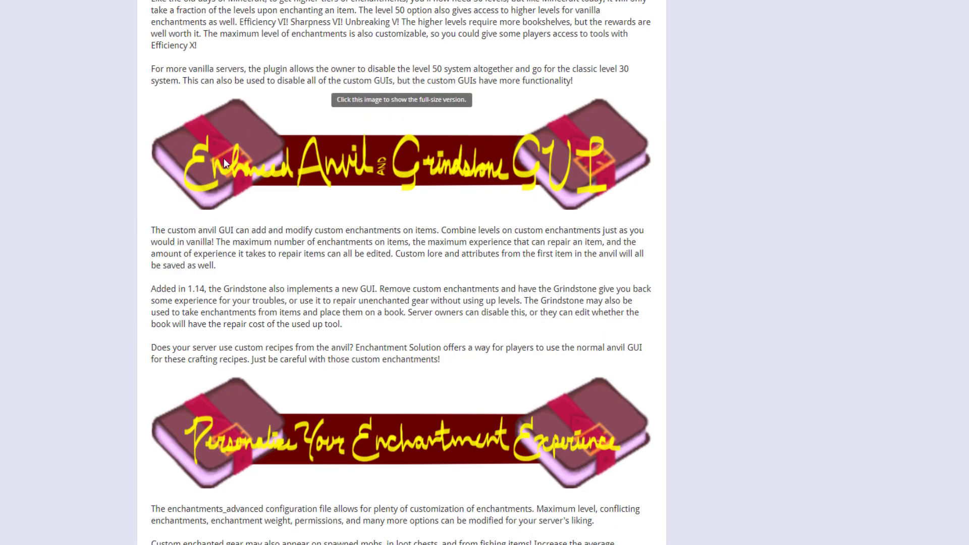
scroll(454, 381, up, 9)
scroll(468, 377, down, 19)
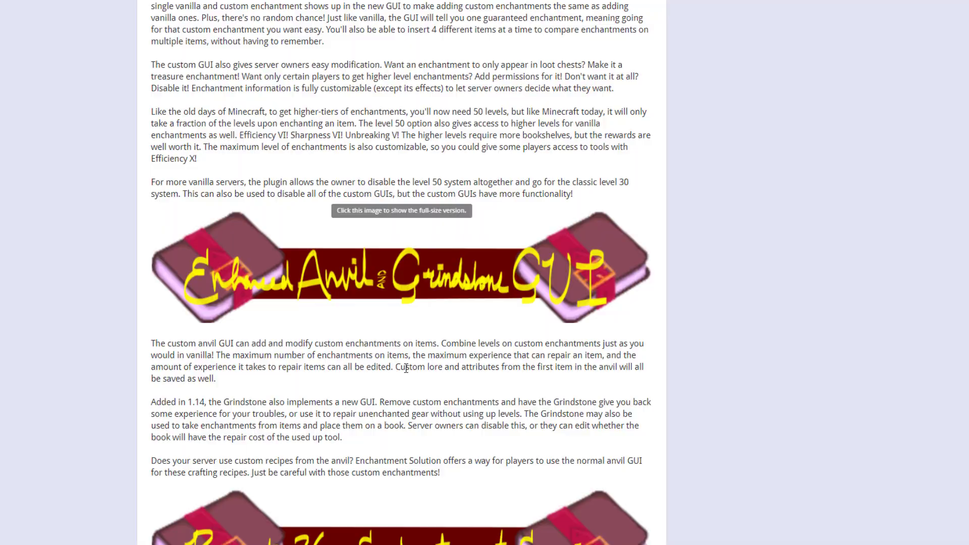
scroll(432, 378, down, 6)
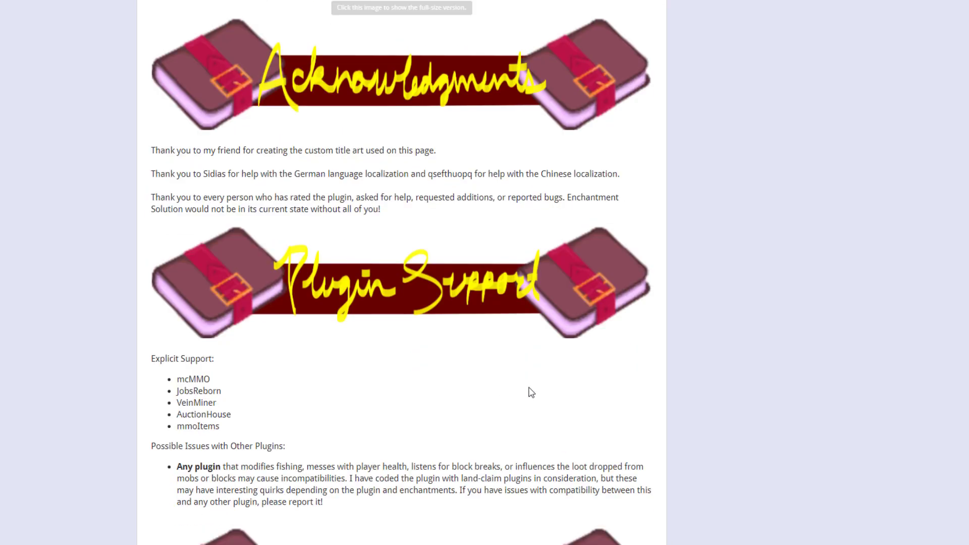
scroll(699, 400, down, 5)
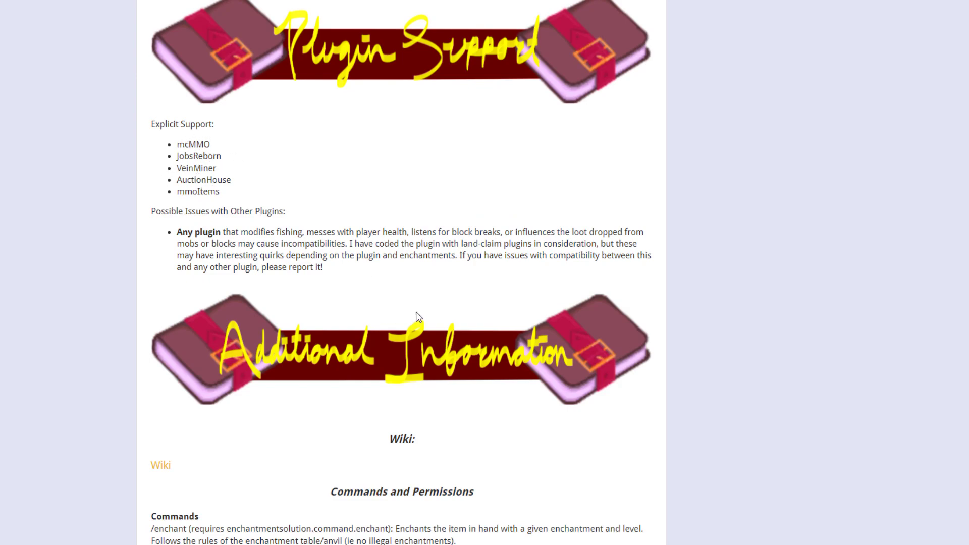
scroll(408, 325, down, 3)
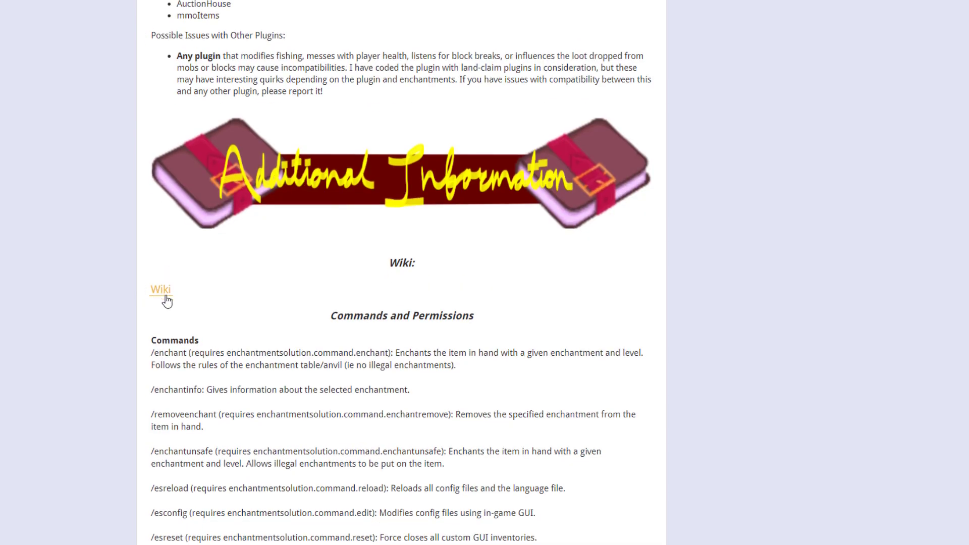
scroll(247, 318, down, 10)
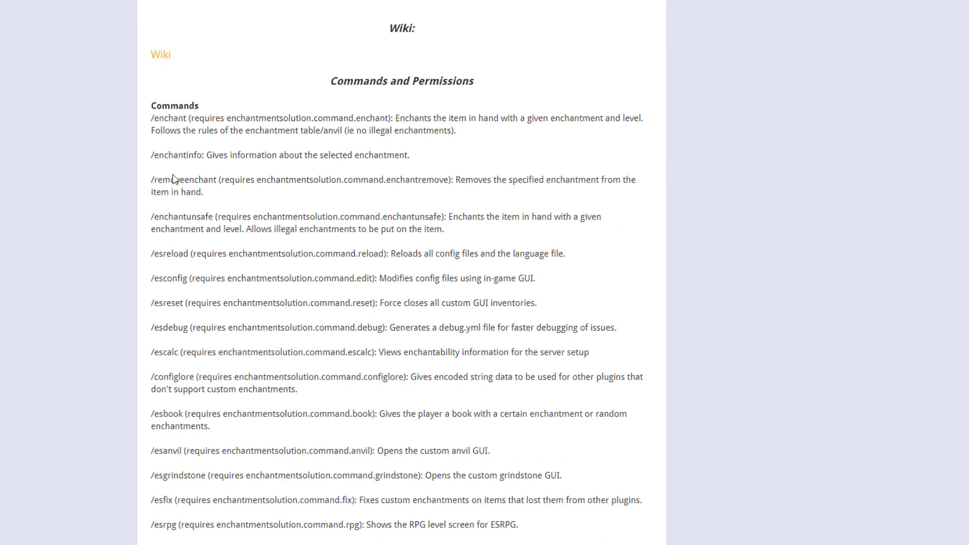
scroll(271, 340, down, 20)
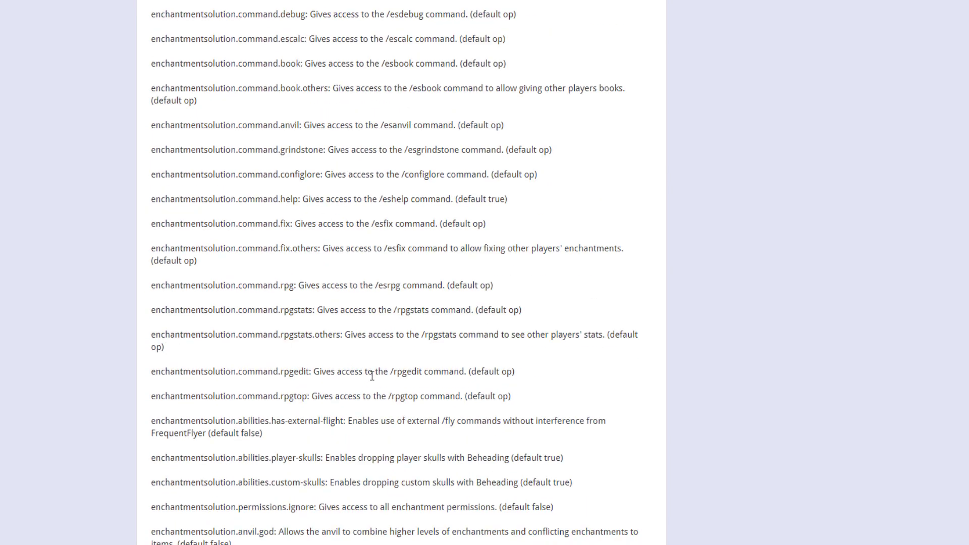
scroll(731, 330, up, 20)
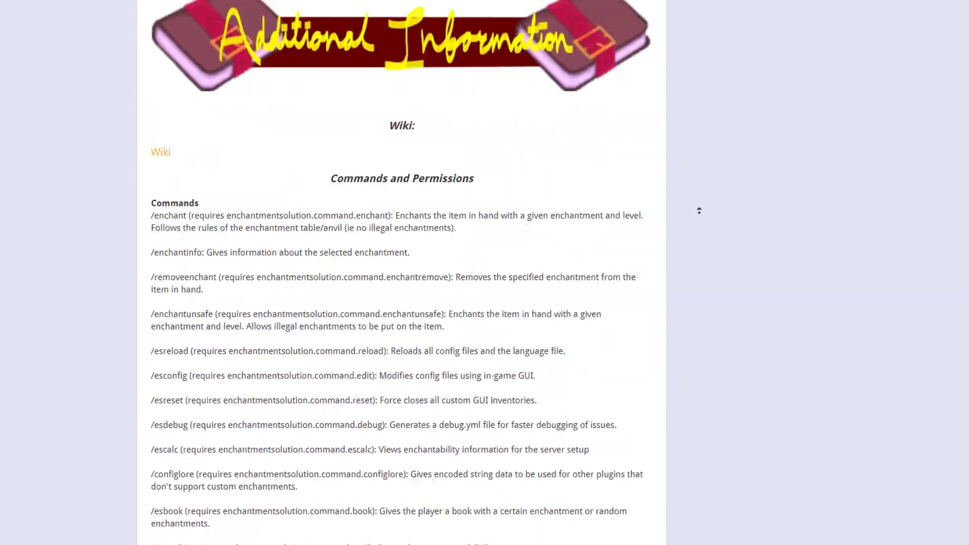